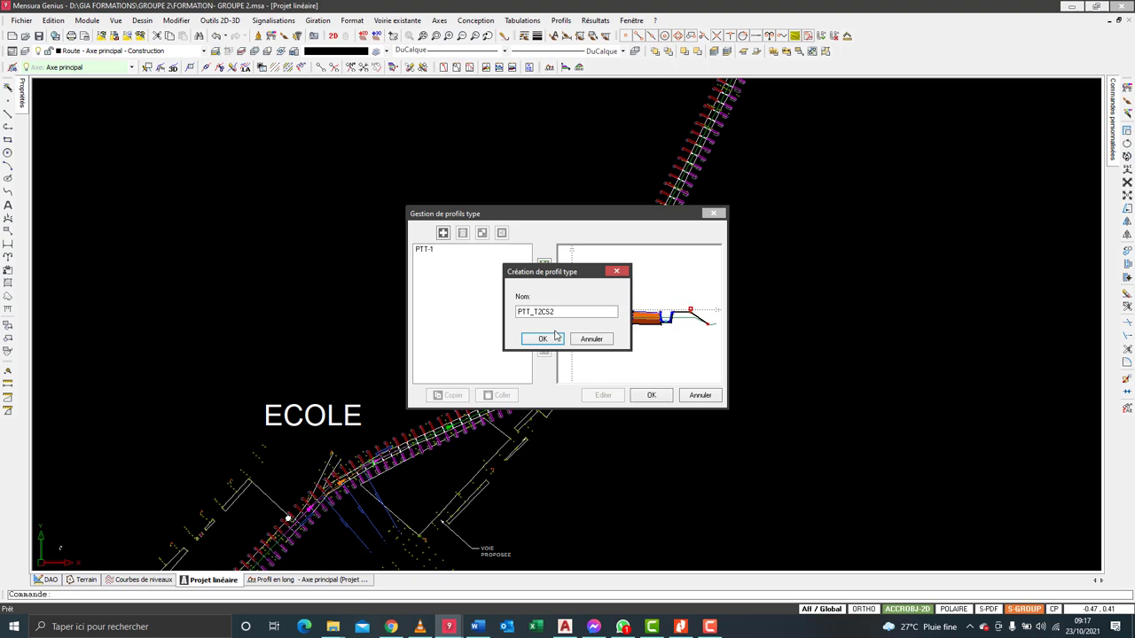
Create a new typical profile named PTT_T2CS2 and open it for editing.
left_click(543, 340)
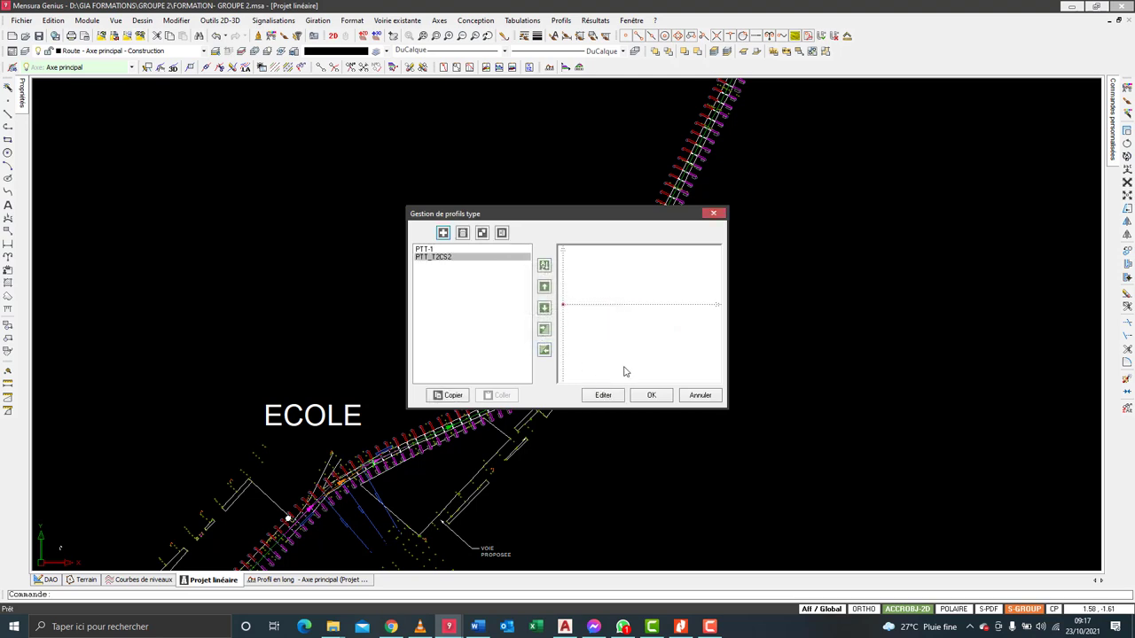
left_click(602, 394)
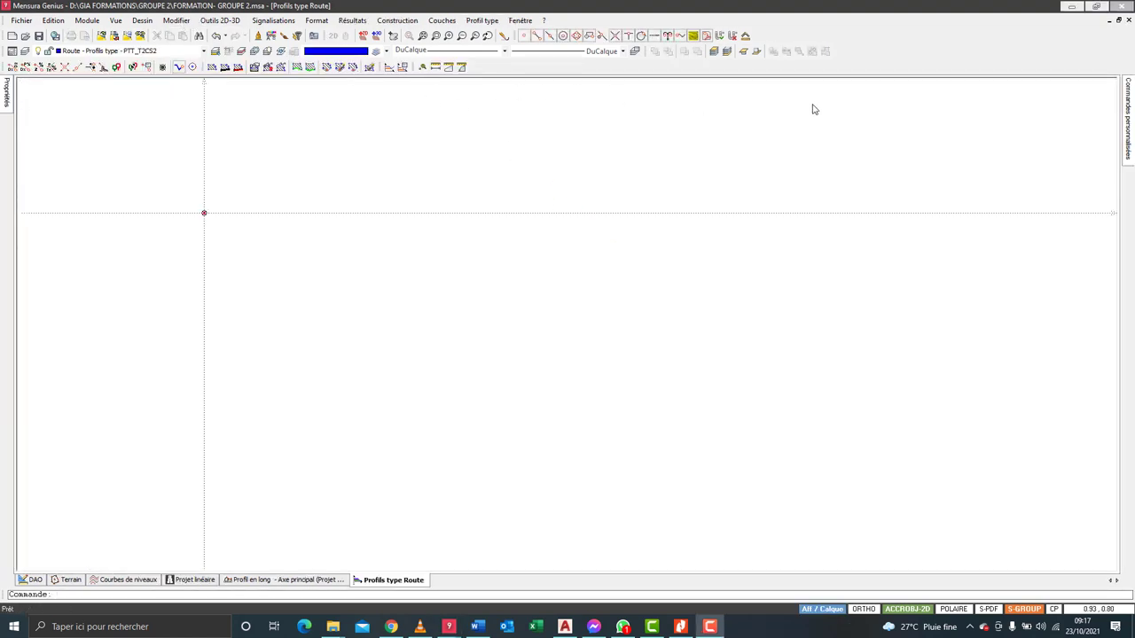
scroll(676, 177, "down", 2)
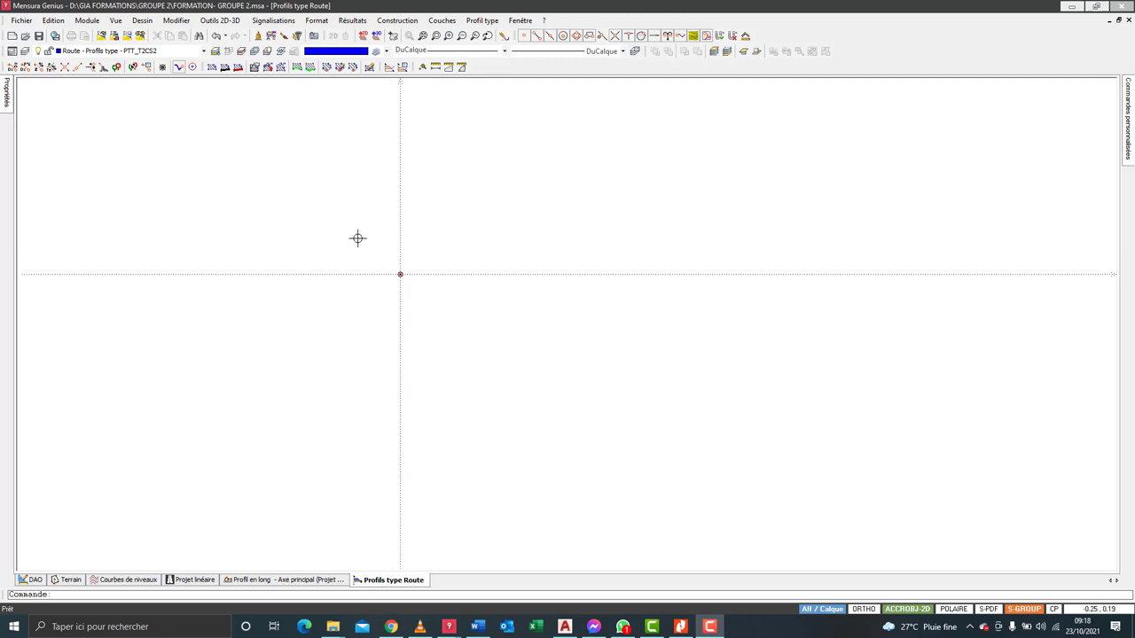
Add the carriageway edge point from the axis origin with Delta D - Pente: DX 3.5, slope -2.5, code B_Chaussée.
left_click(397, 19)
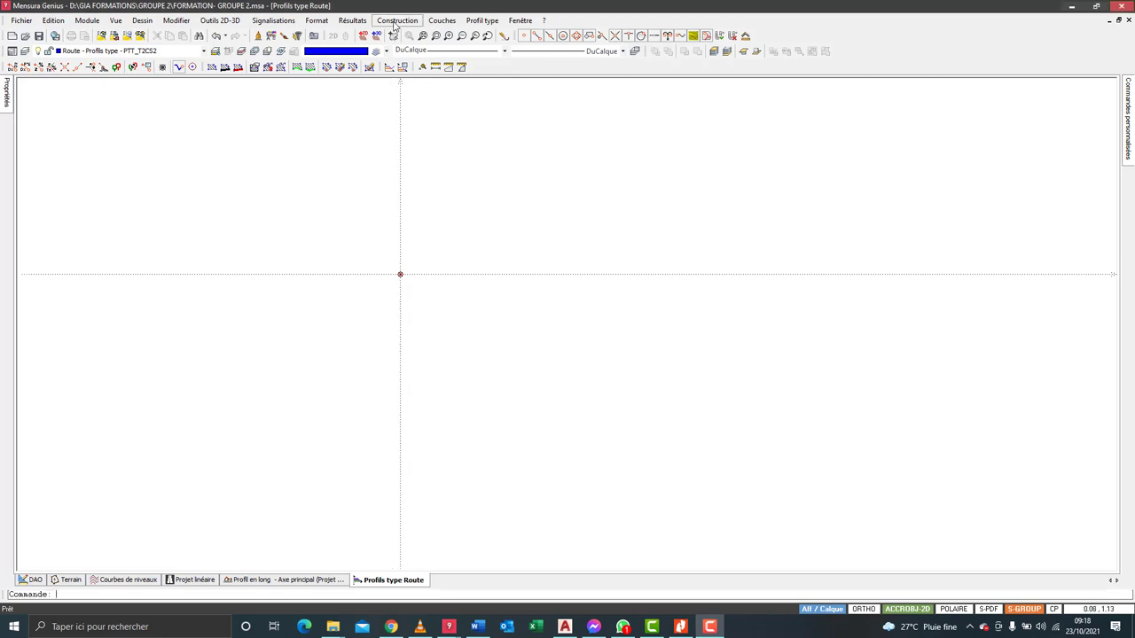
left_click(433, 47)
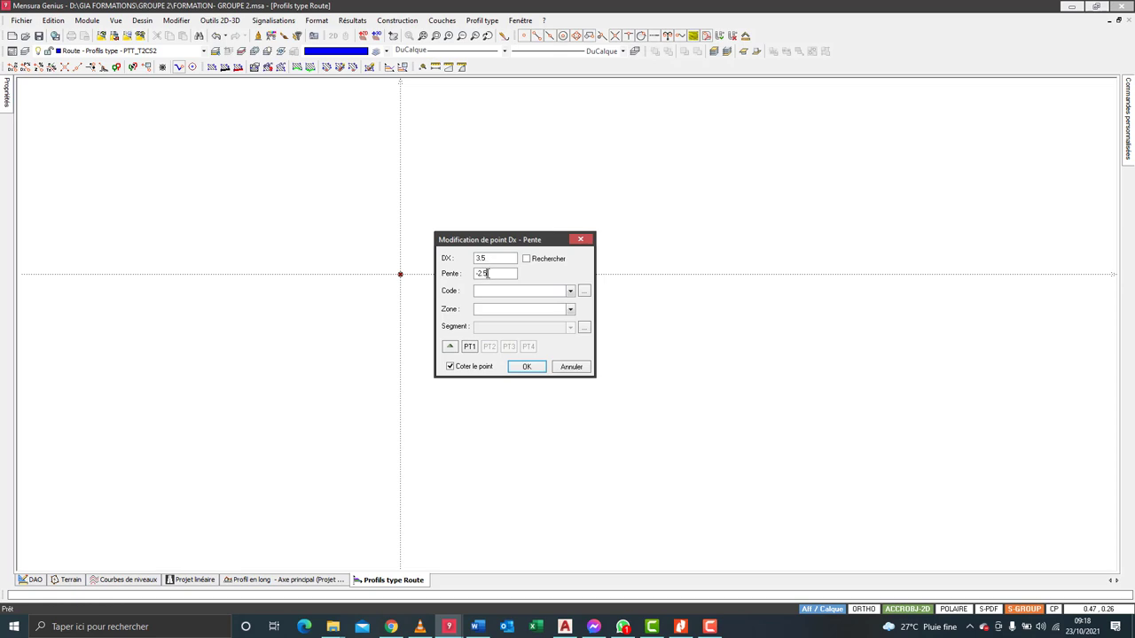
left_click(497, 292)
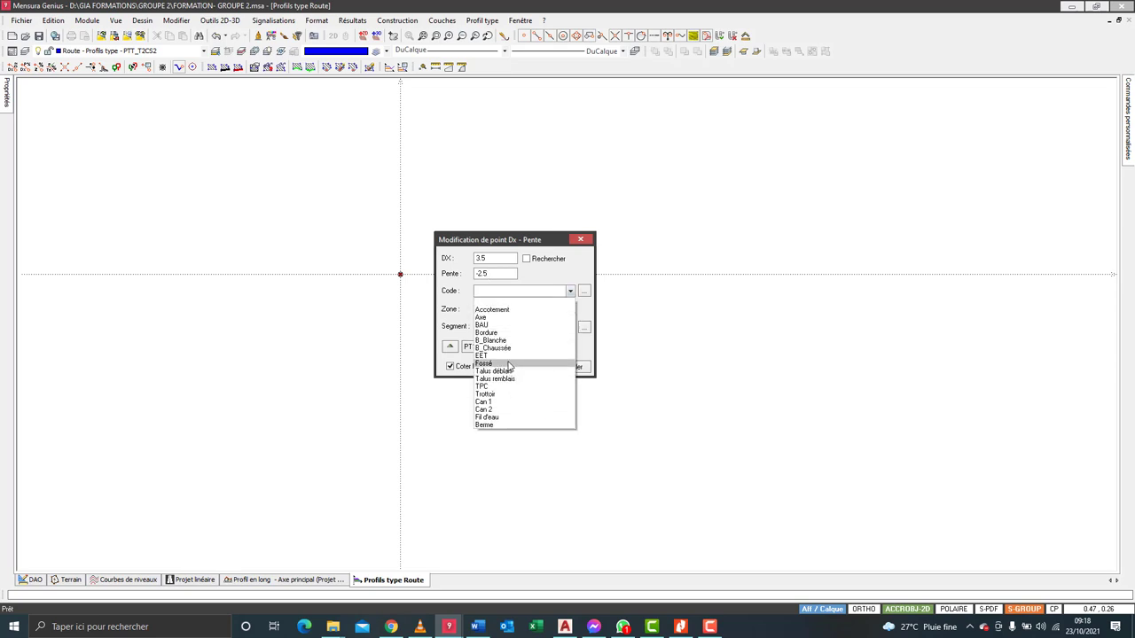
left_click(504, 347)
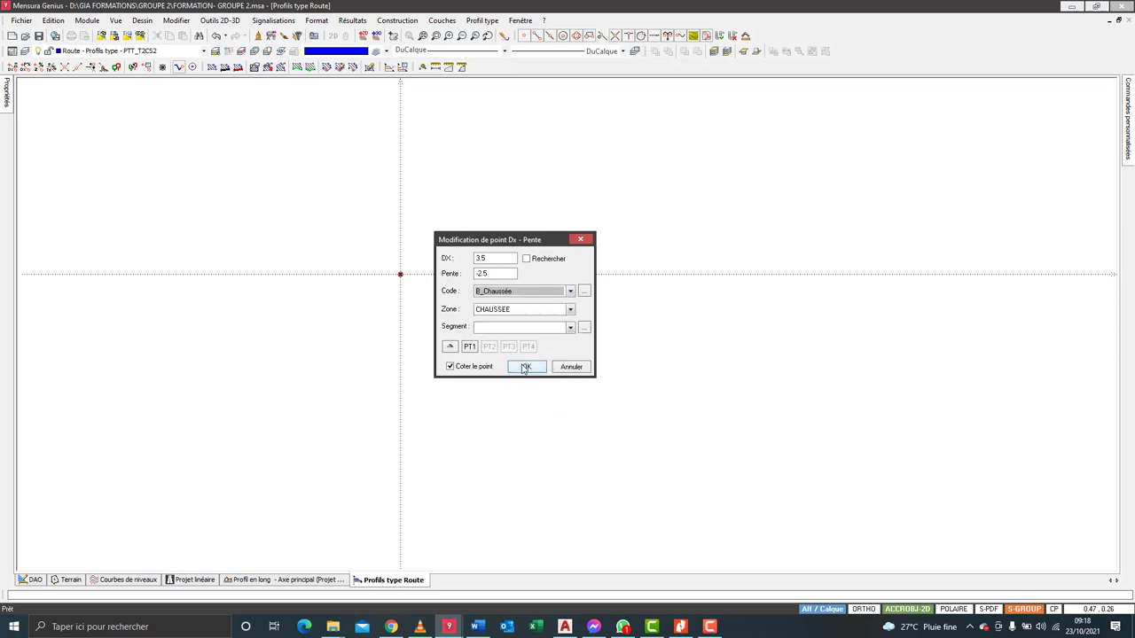
left_click(521, 366)
Add a short, more steeply falling gutter segment beyond the carriageway edge with Delta D - Pente.
scroll(340, 286, "down", 3)
scroll(673, 289, "up", 6)
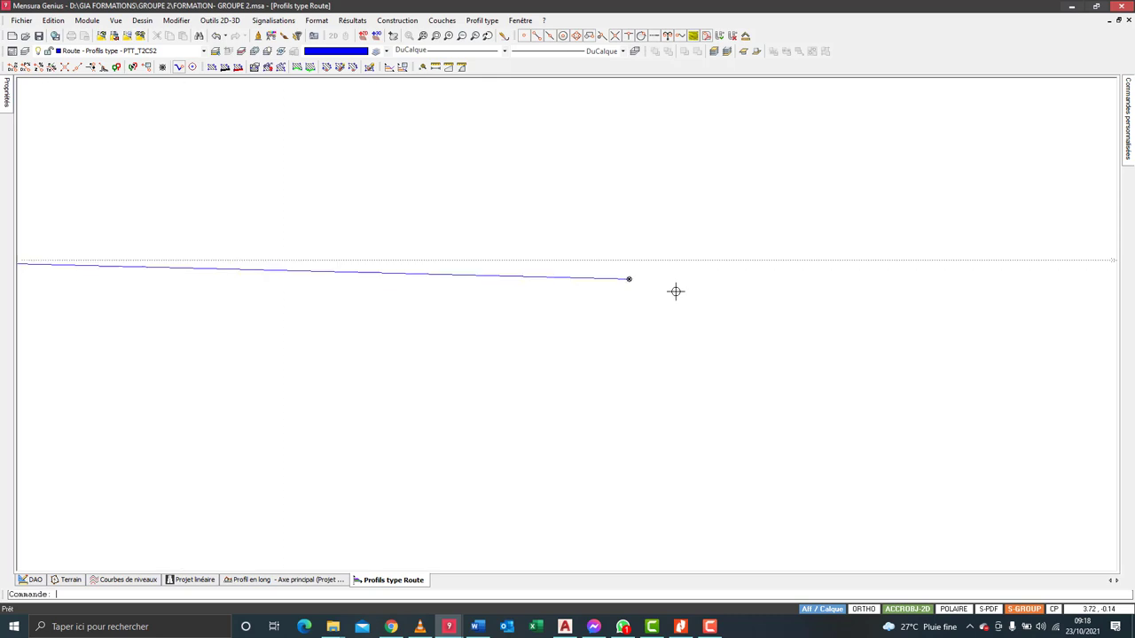
left_click(396, 19)
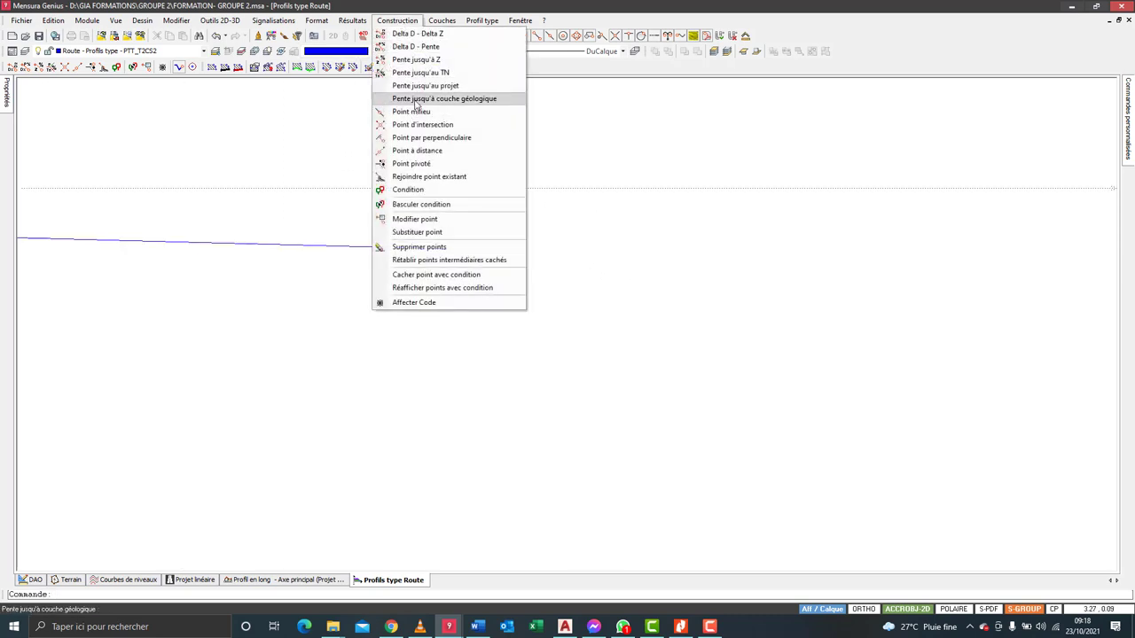
left_click(433, 46)
left_click(590, 281)
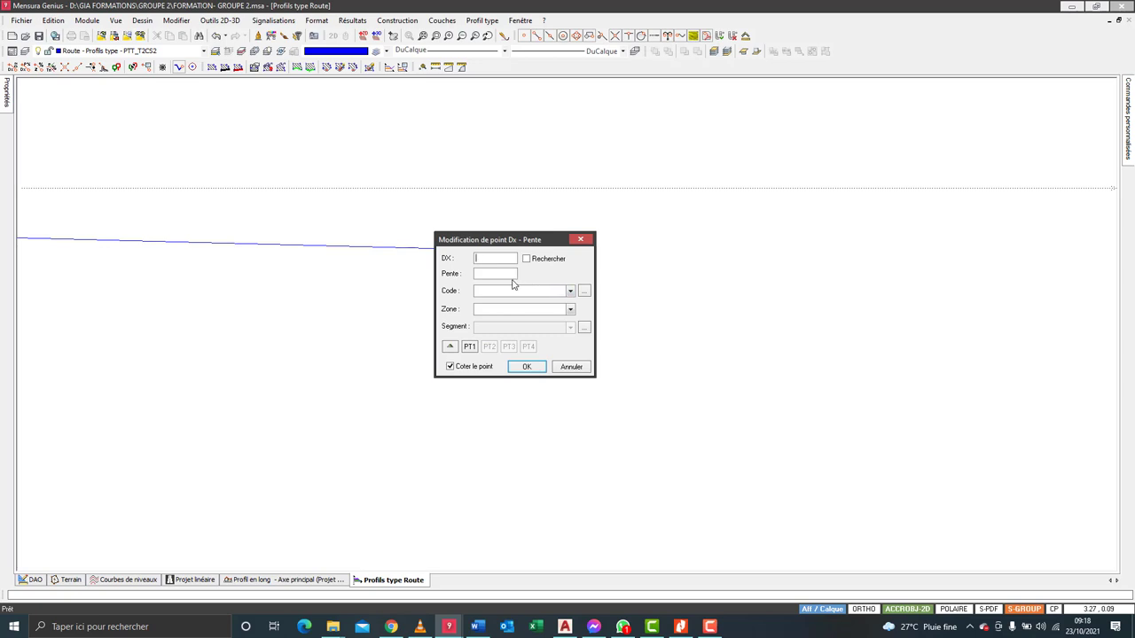
left_click(526, 366)
scroll(506, 331, "down", 4)
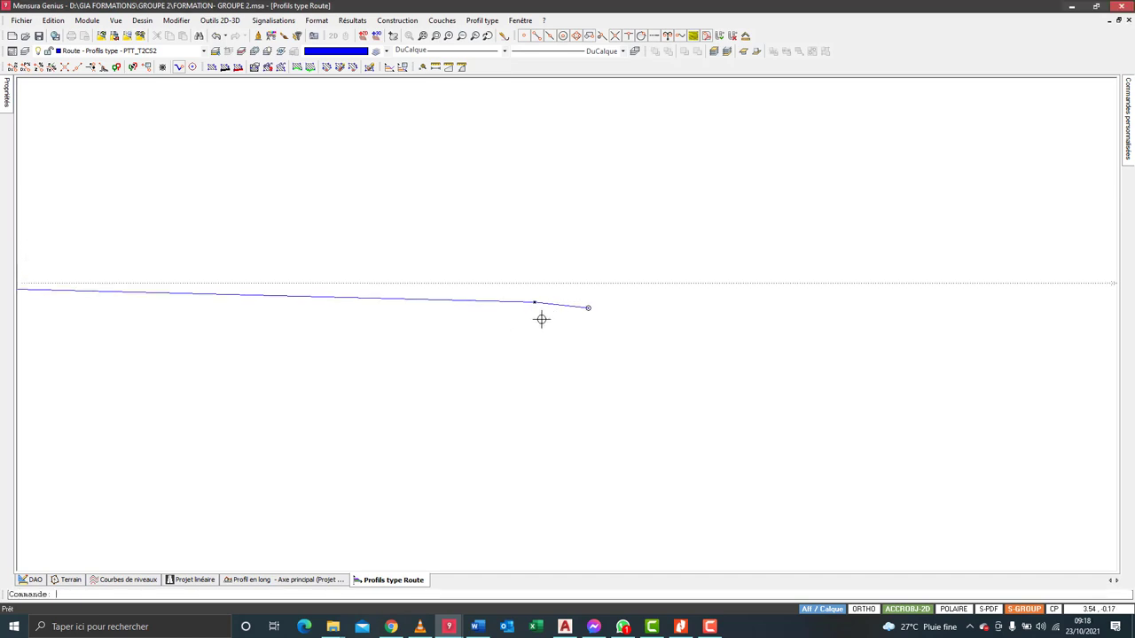
Add the curb face's upper point from the gutter end with Delta D - Delta Z, using DX 0.03 and a positive DZ.
right_click(555, 225)
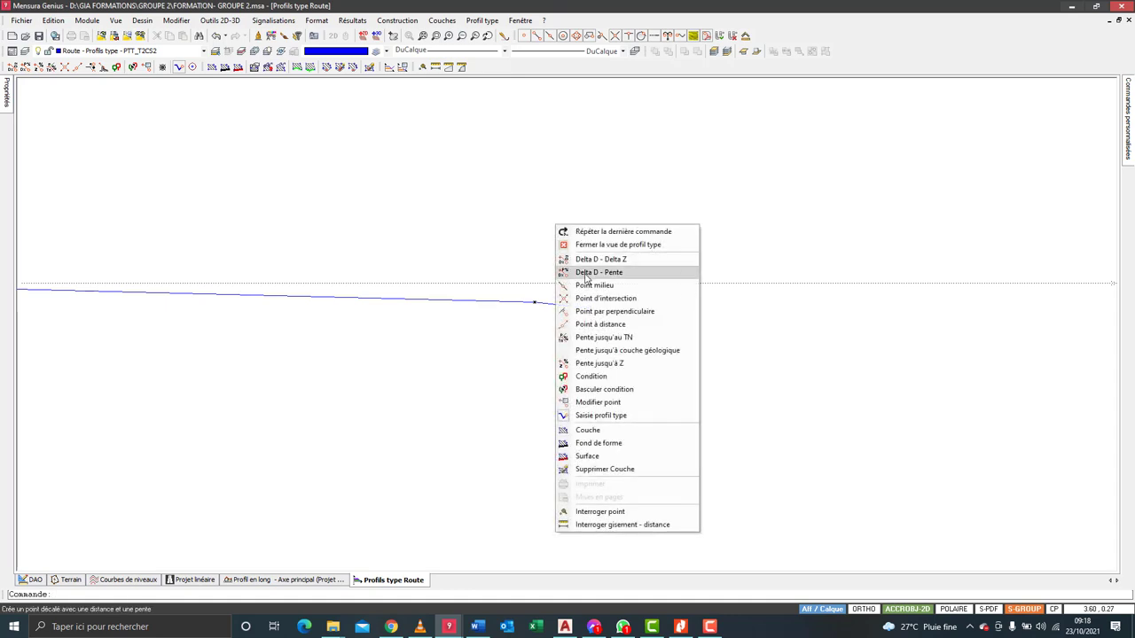
left_click(589, 261)
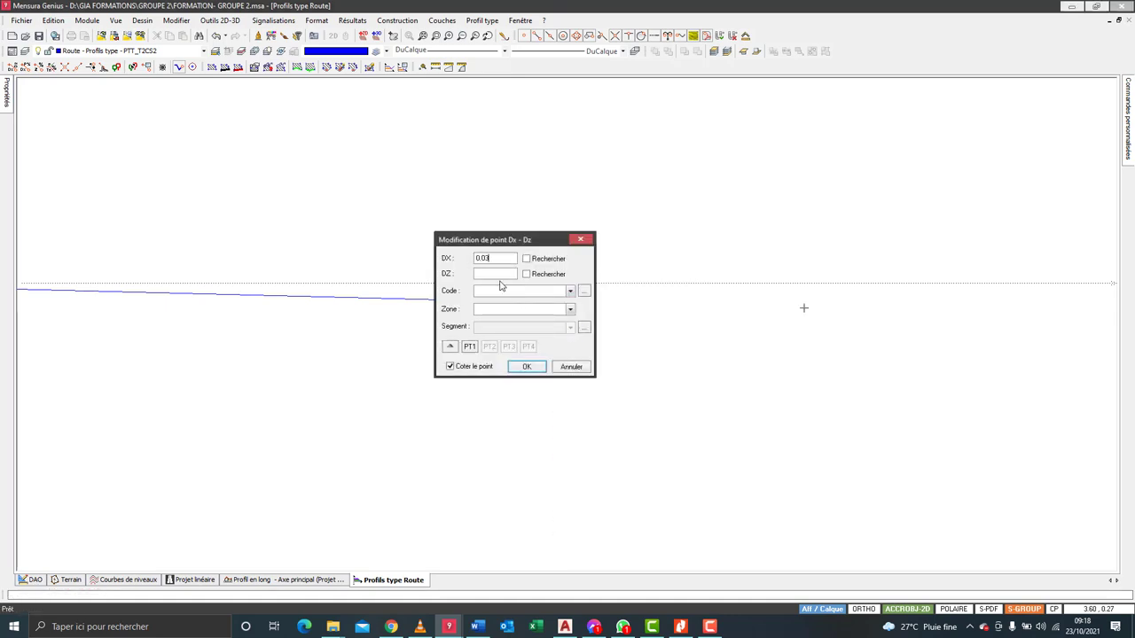
left_click(490, 274)
left_click(526, 366)
Begin a Delta D - Delta Z point for the flat curb top with DX 0.12 and DZ 0.
right_click(581, 253)
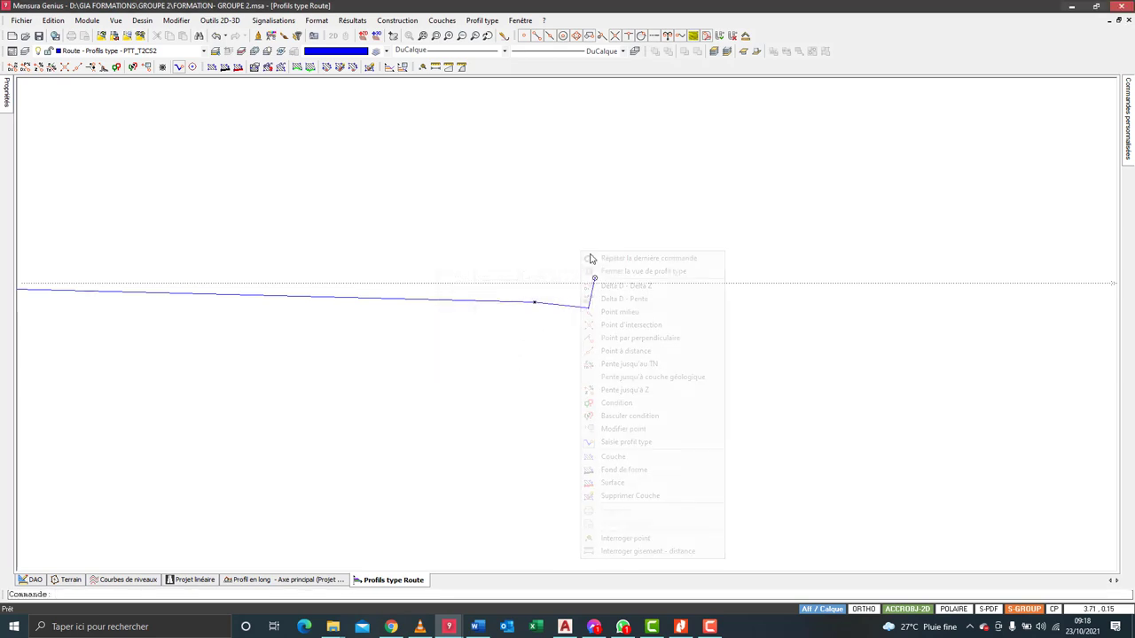
left_click(620, 286)
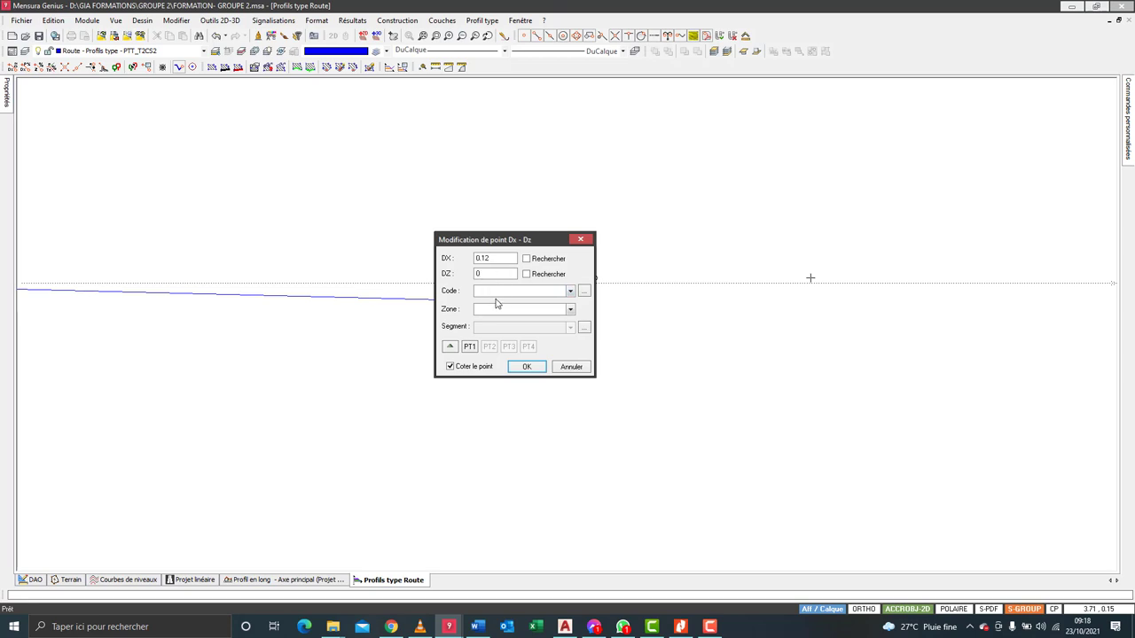
type("0")
left_click(524, 295)
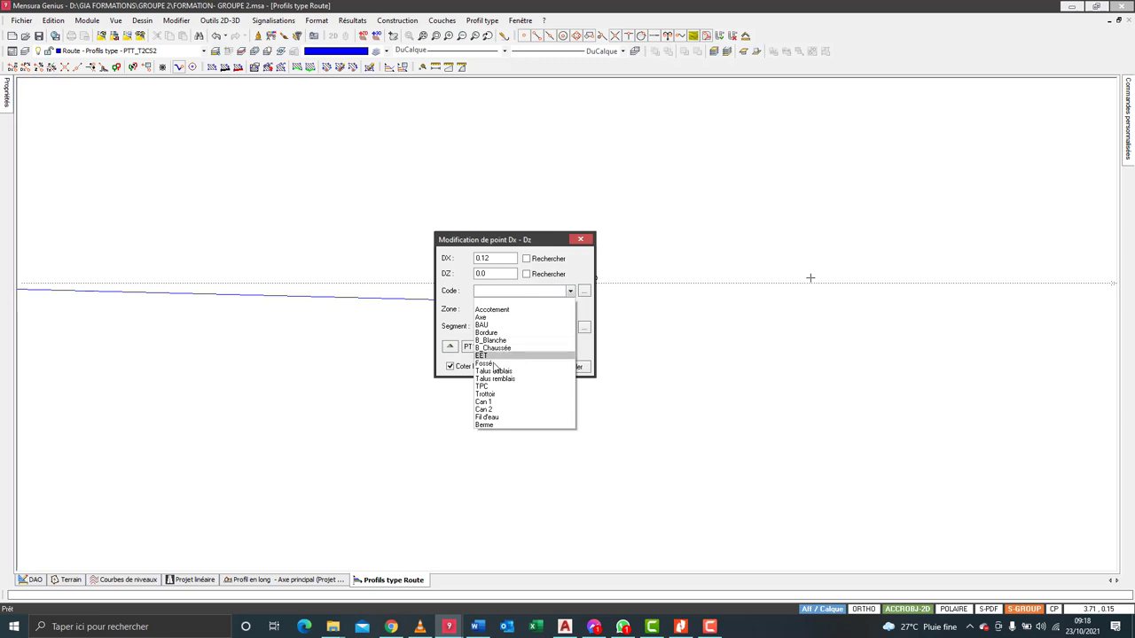
left_click(593, 276)
Create a magenta point code T2CS2 with platform restitution enabled and place the curb-top point with it.
left_click(584, 291)
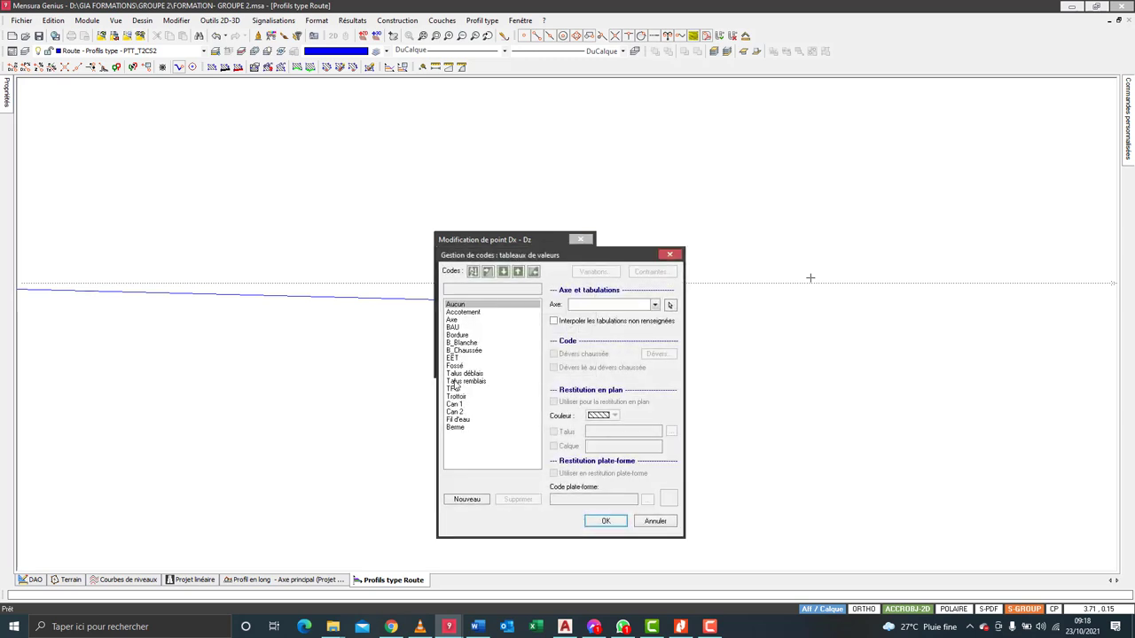
left_click(465, 499)
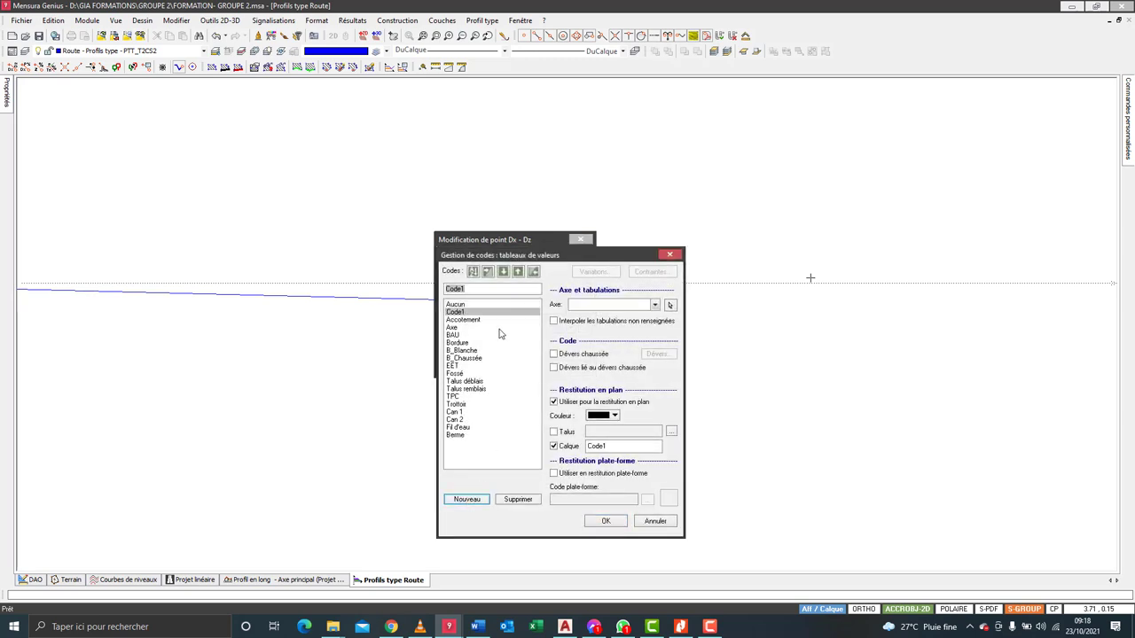
type("T2CS2")
left_click(610, 416)
left_click(594, 468)
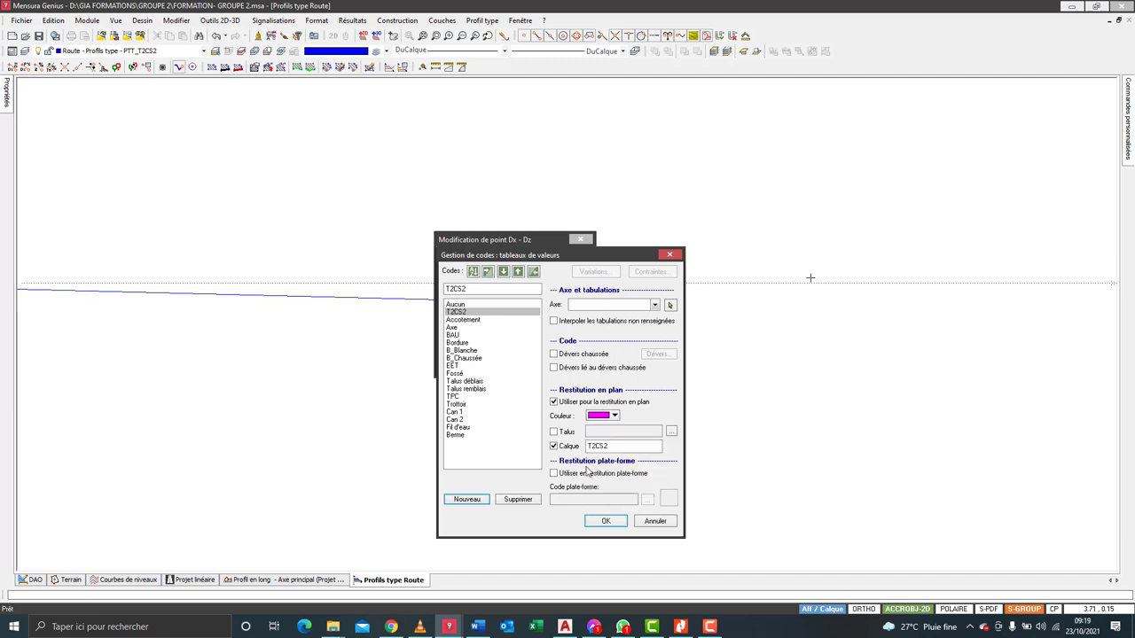
left_click(554, 474)
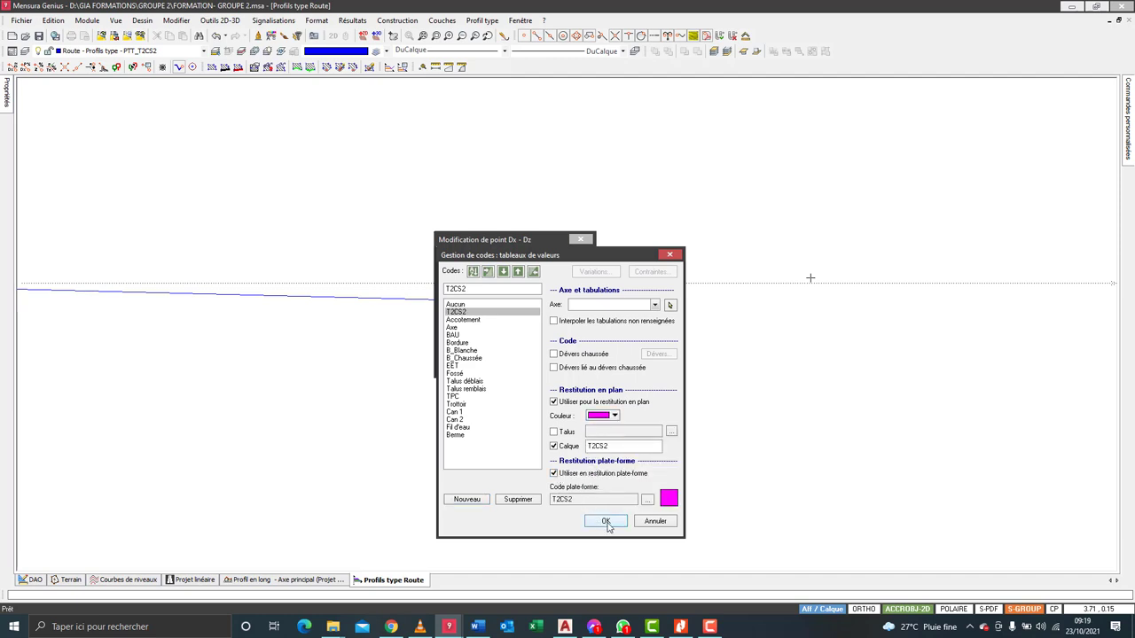
left_click(606, 521)
left_click(526, 366)
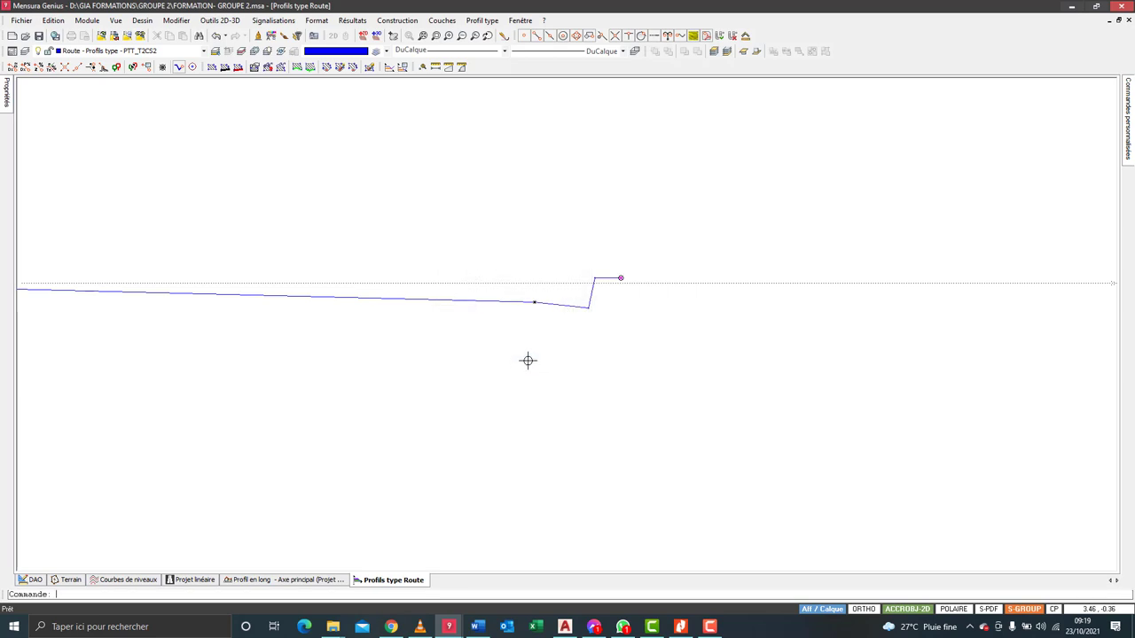
Add the sidewalk edge point beyond the curb with Delta D - Pente: DX 2.0, slope 1.5, code Trottoir.
scroll(527, 360, "down", 2)
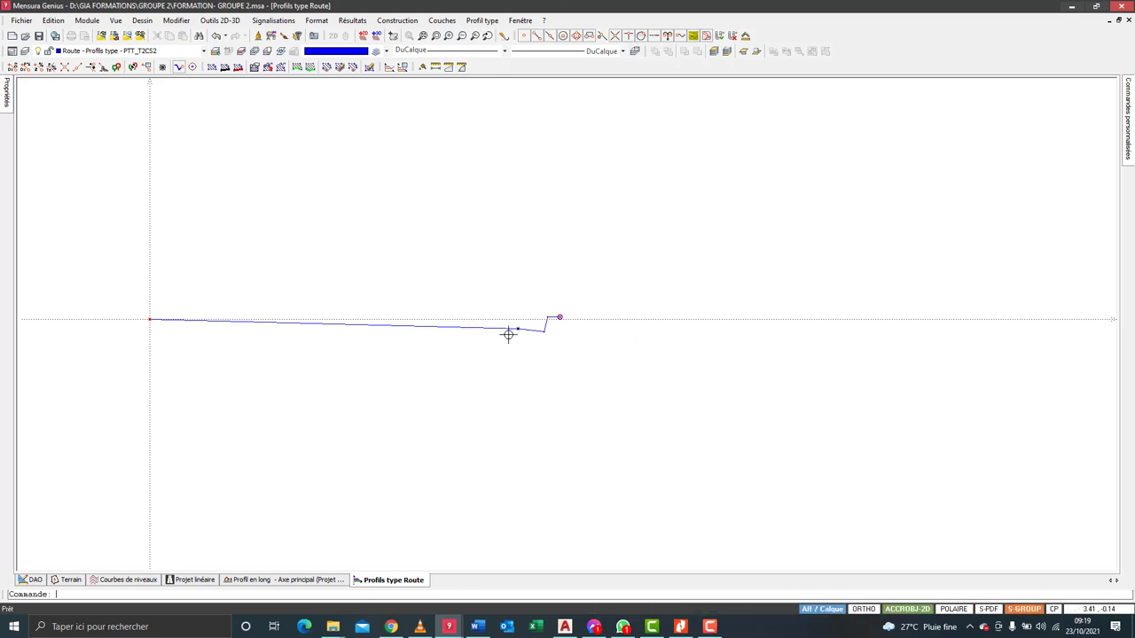
left_click(398, 20)
left_click(414, 46)
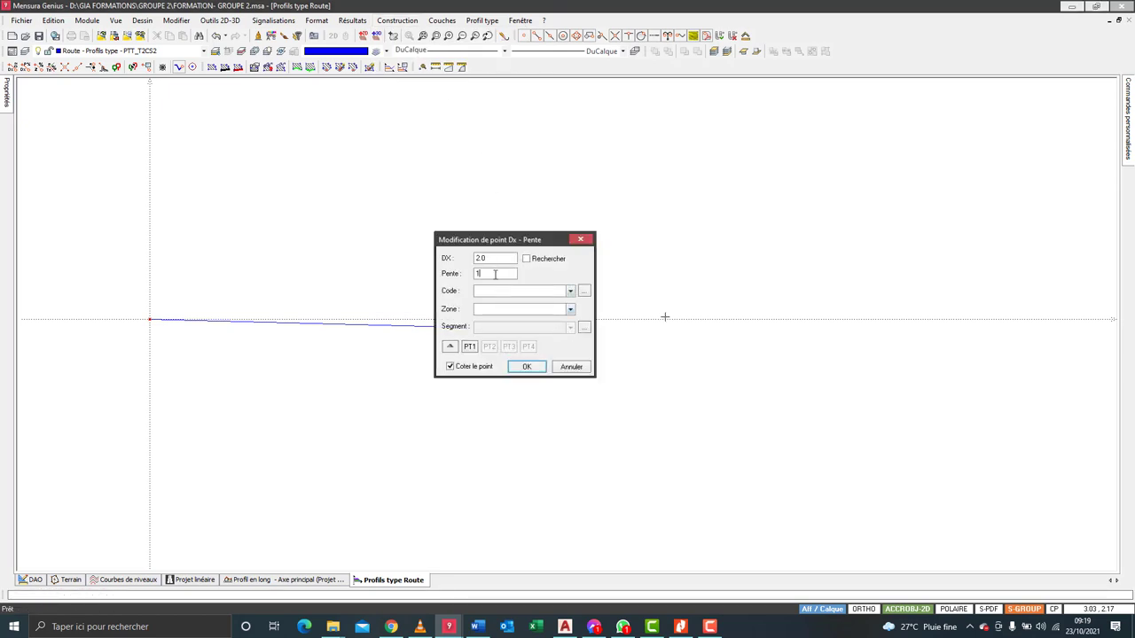
left_click(519, 291)
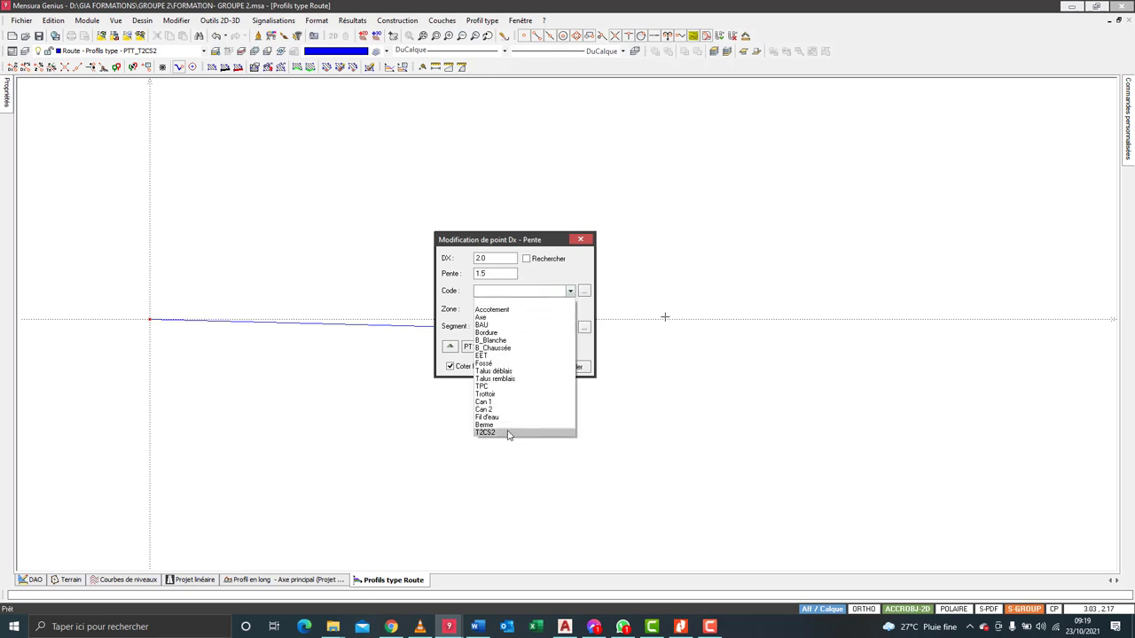
left_click(494, 394)
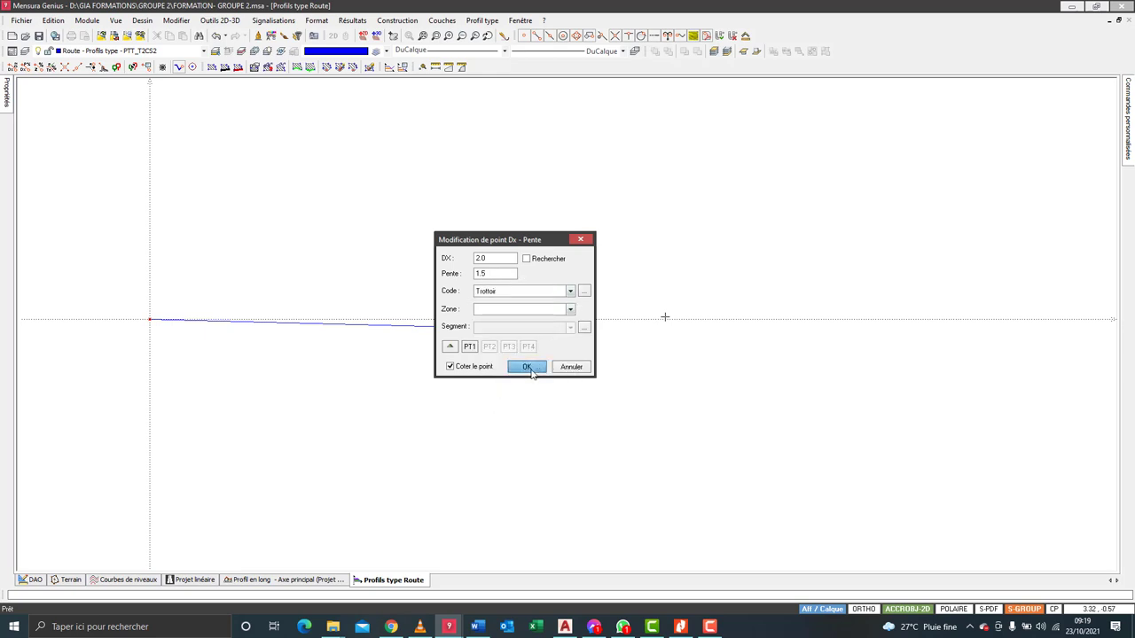
left_click(527, 366)
scroll(620, 377, "down", 2)
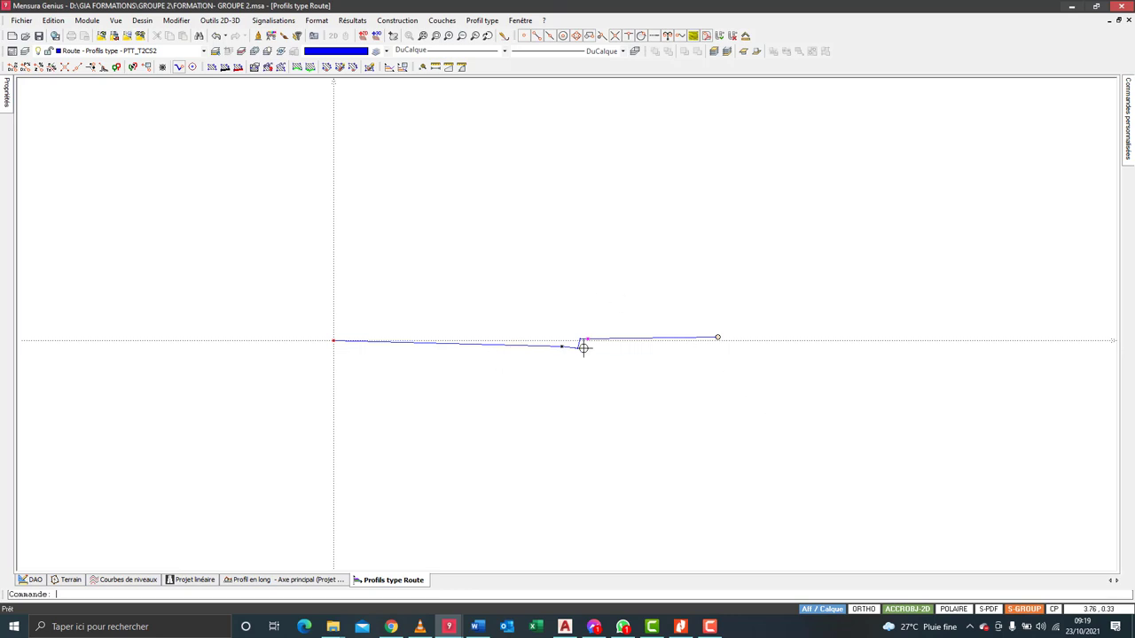
End the continuous profile entry and add a point below the axis origin with DX 0 and DZ -0.06.
left_click(180, 68)
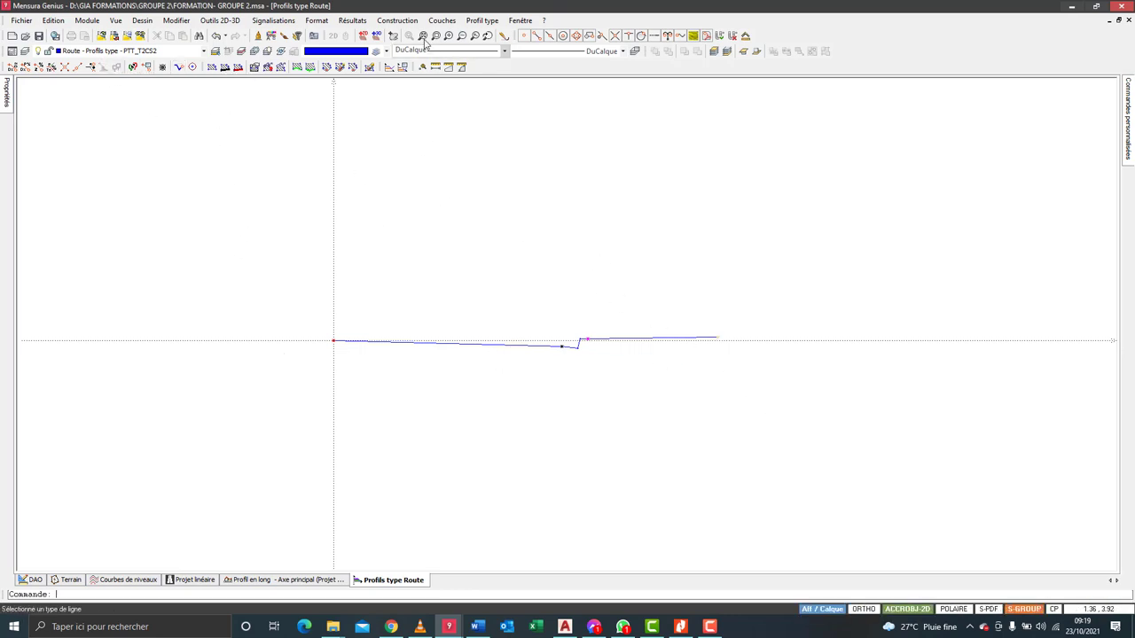
left_click(396, 21)
left_click(408, 33)
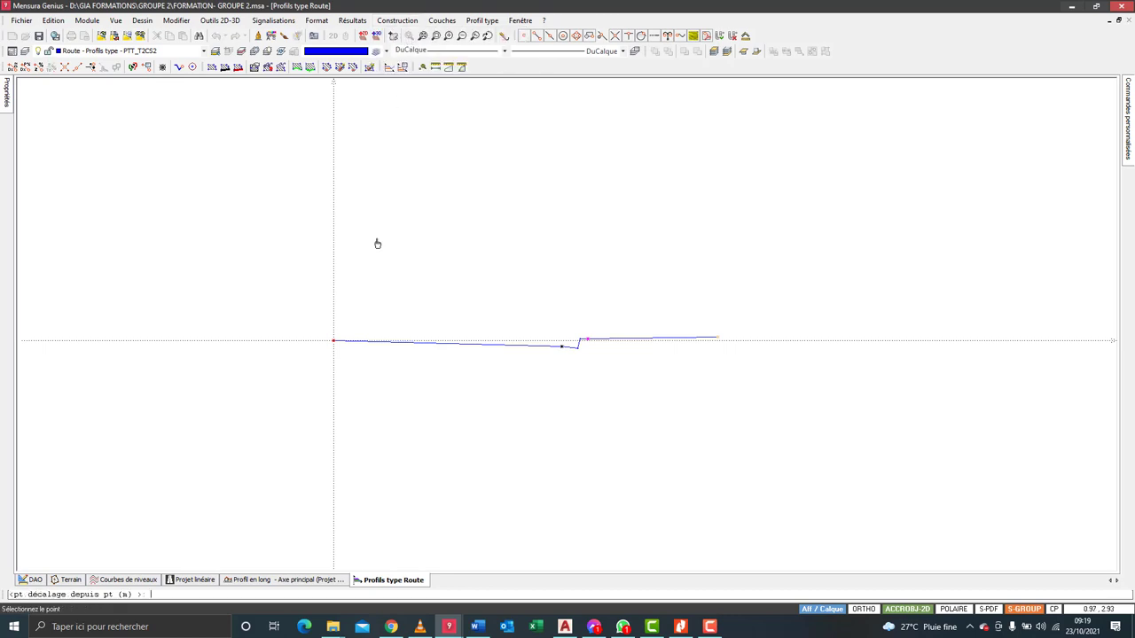
left_click(334, 341)
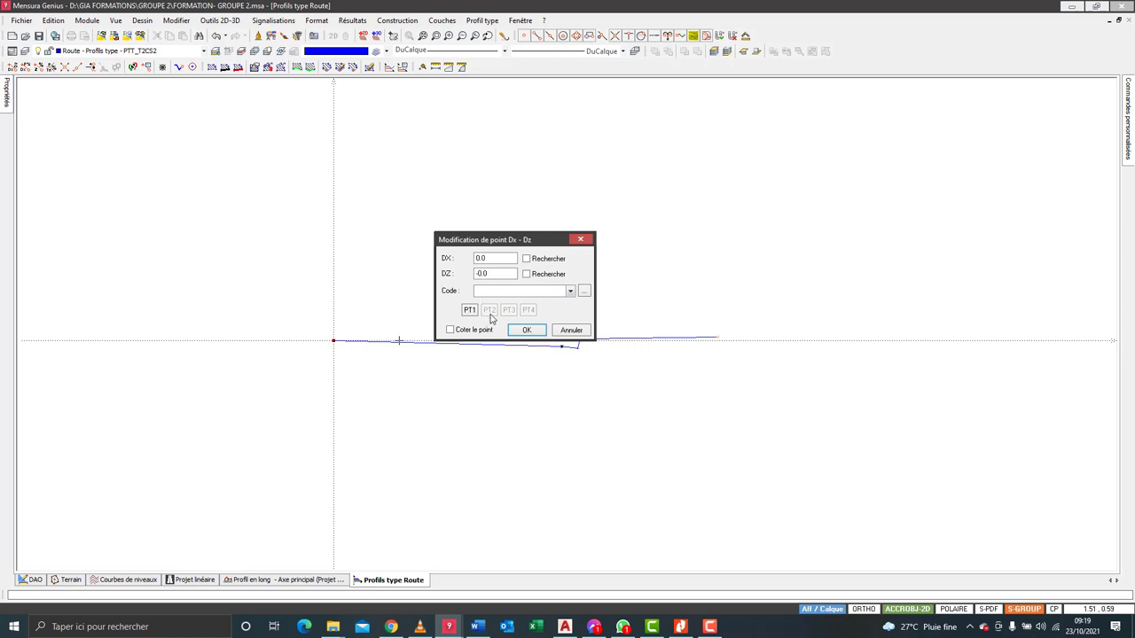
left_click(526, 330)
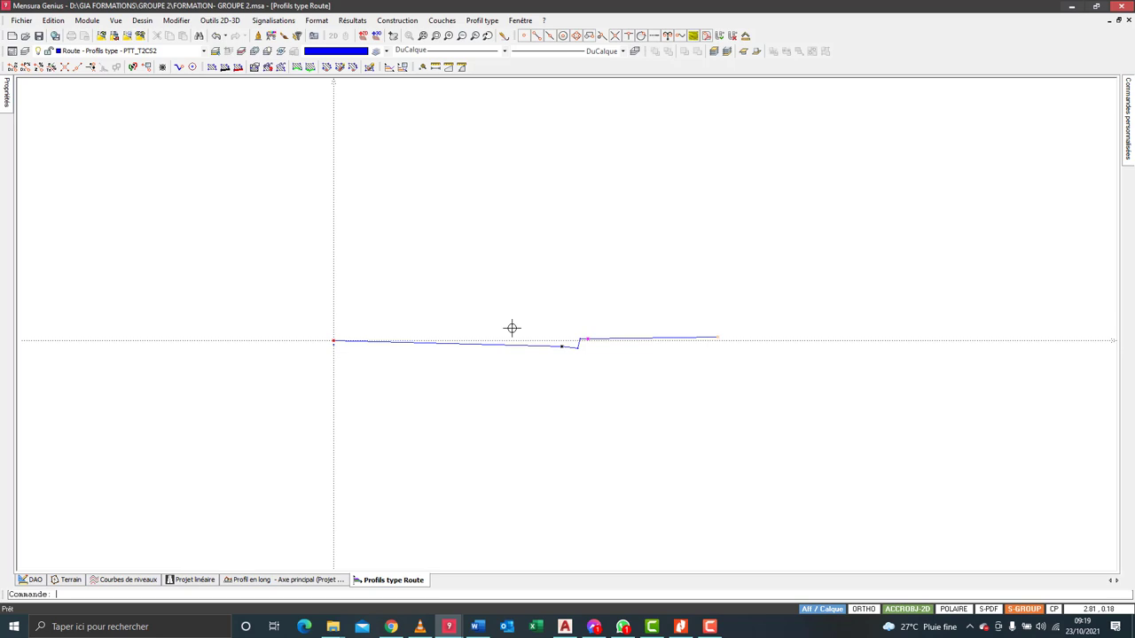
right_click(409, 289)
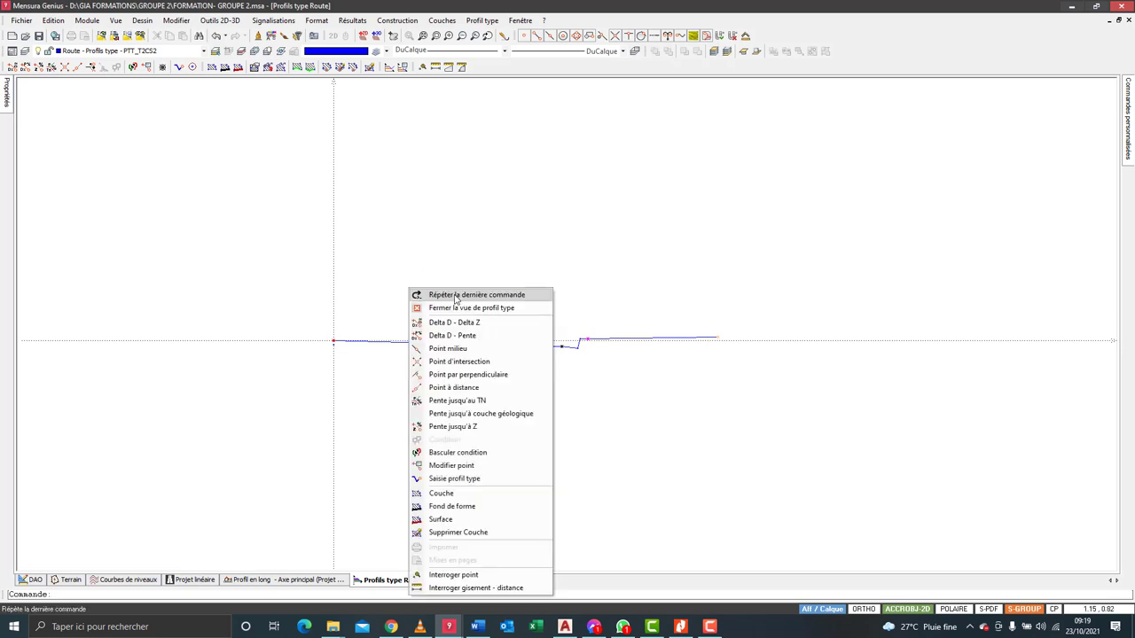
left_click(484, 264)
left_click(393, 213)
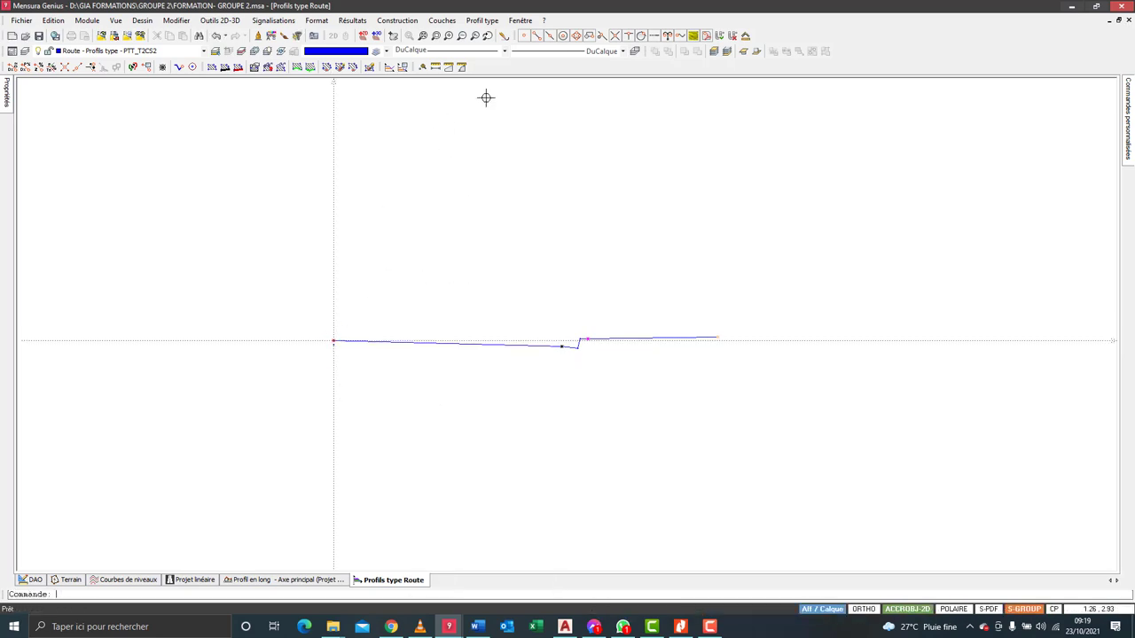
Modify the point just below the axis origin, setting its DZ to -0.05.
left_click(396, 20)
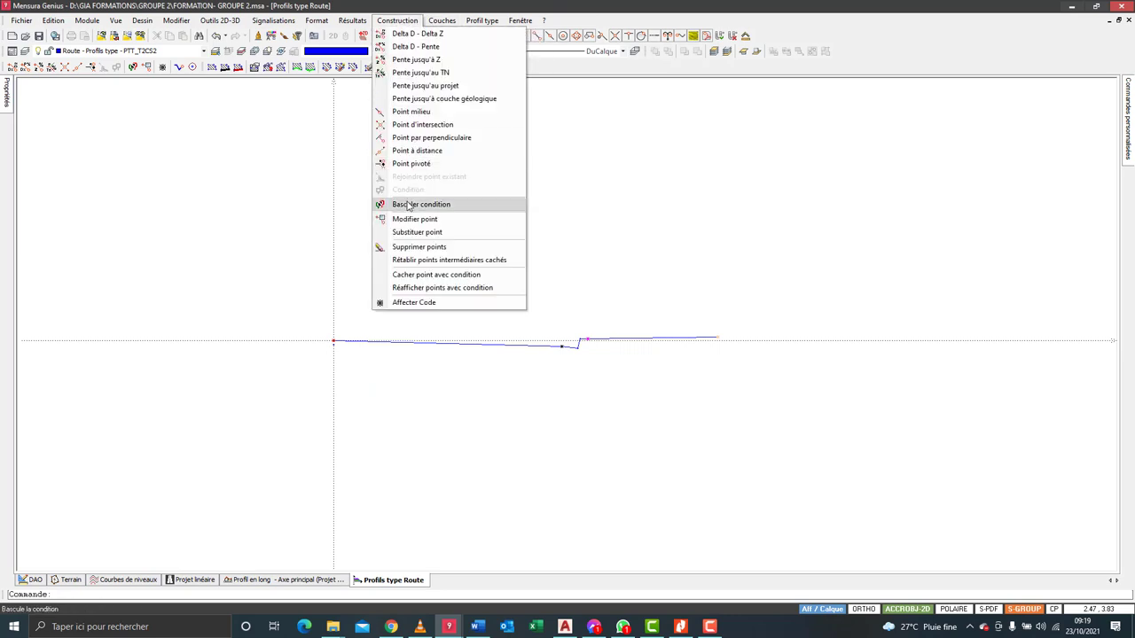
left_click(414, 219)
left_click(333, 342)
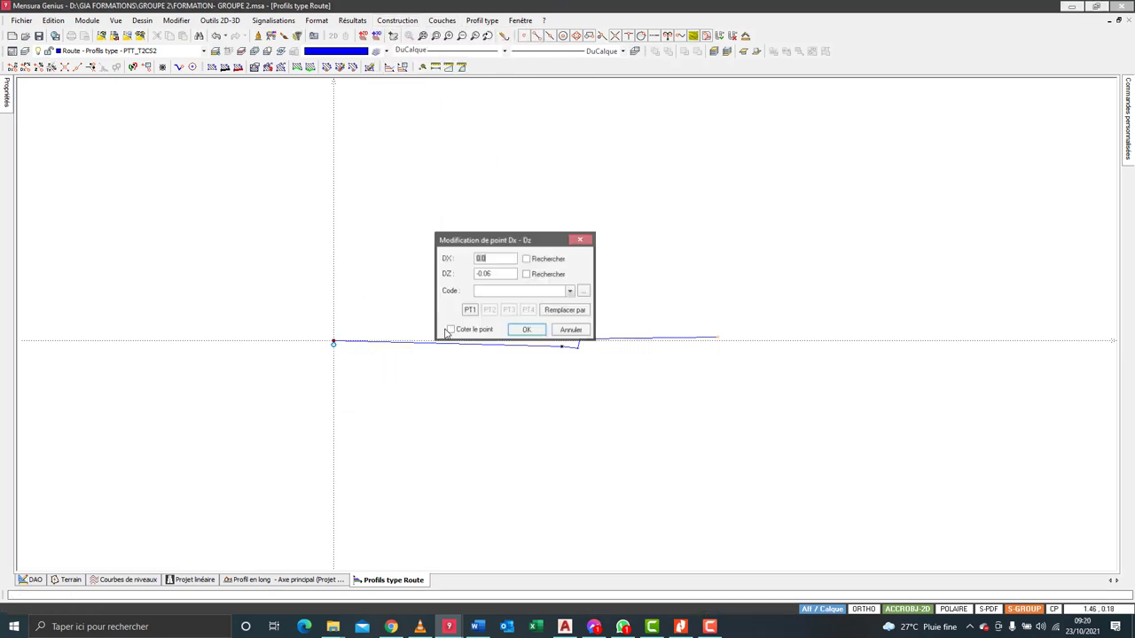
double_click(492, 274)
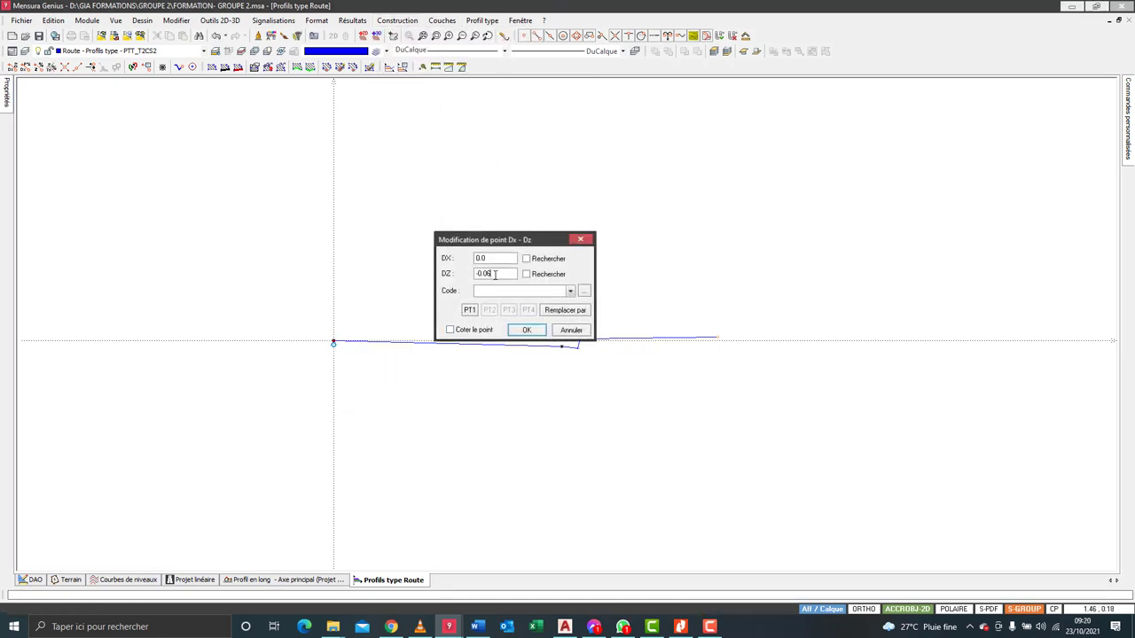
left_click(526, 329)
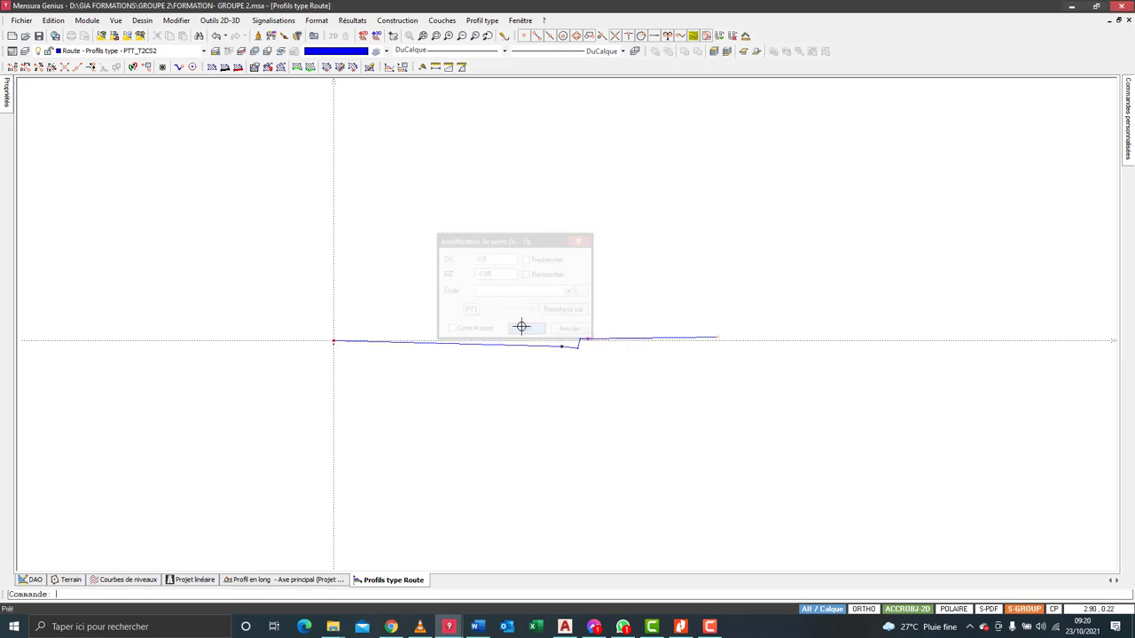
Add a Delta D - Delta Z point below the carriageway edge with DX 0 and DZ -0.05.
left_click(403, 21)
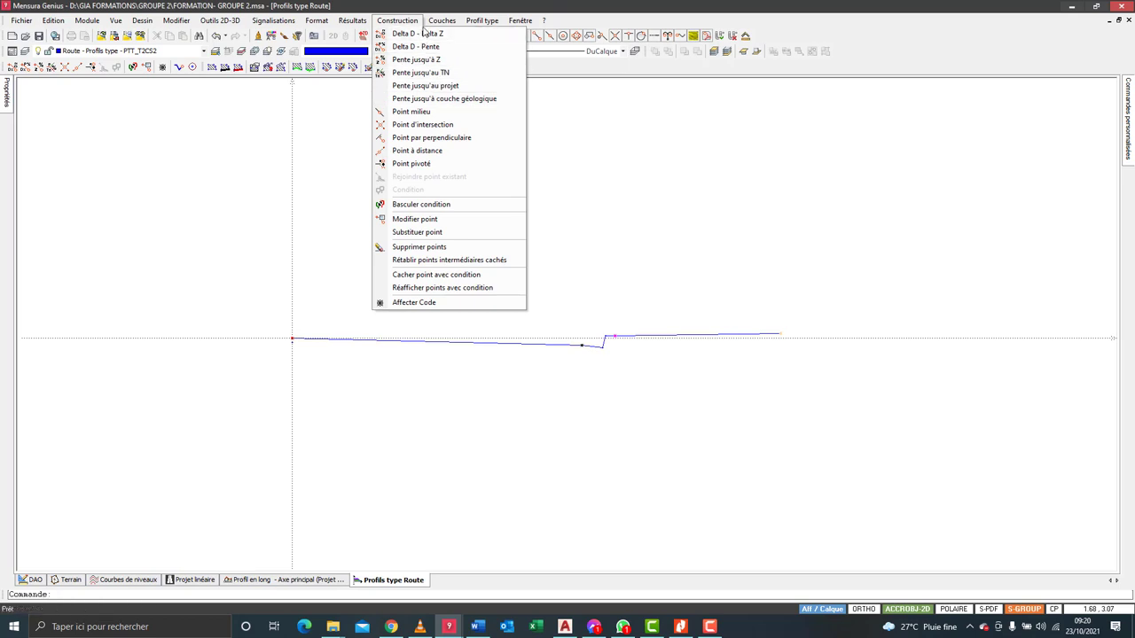
left_click(417, 32)
left_click(582, 346)
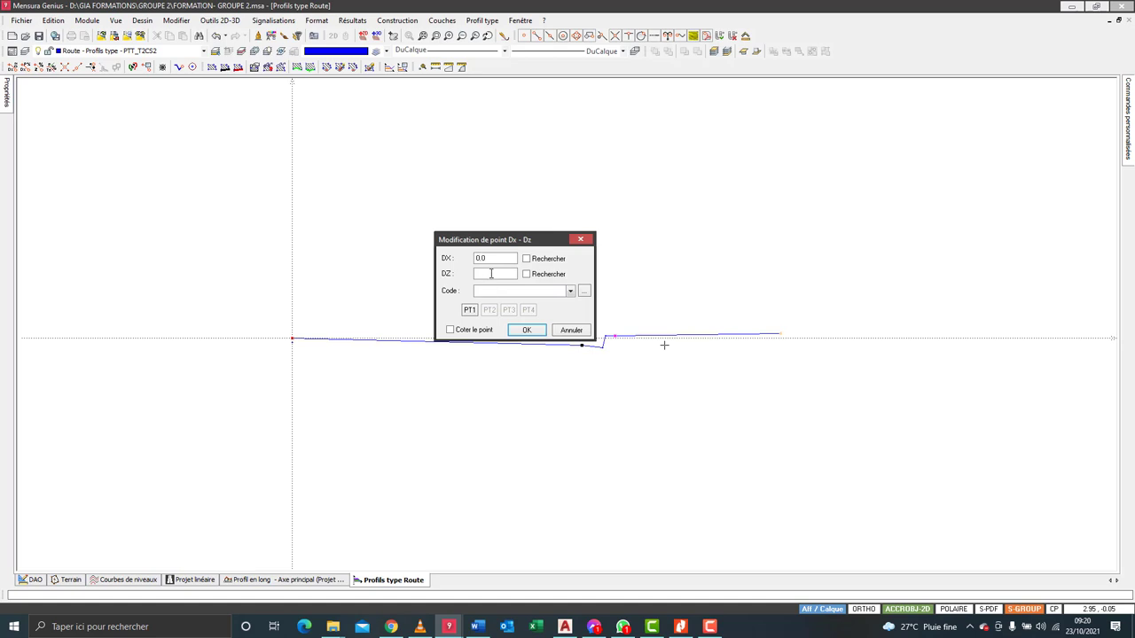
left_click(491, 274)
type("-0.05")
left_click(526, 330)
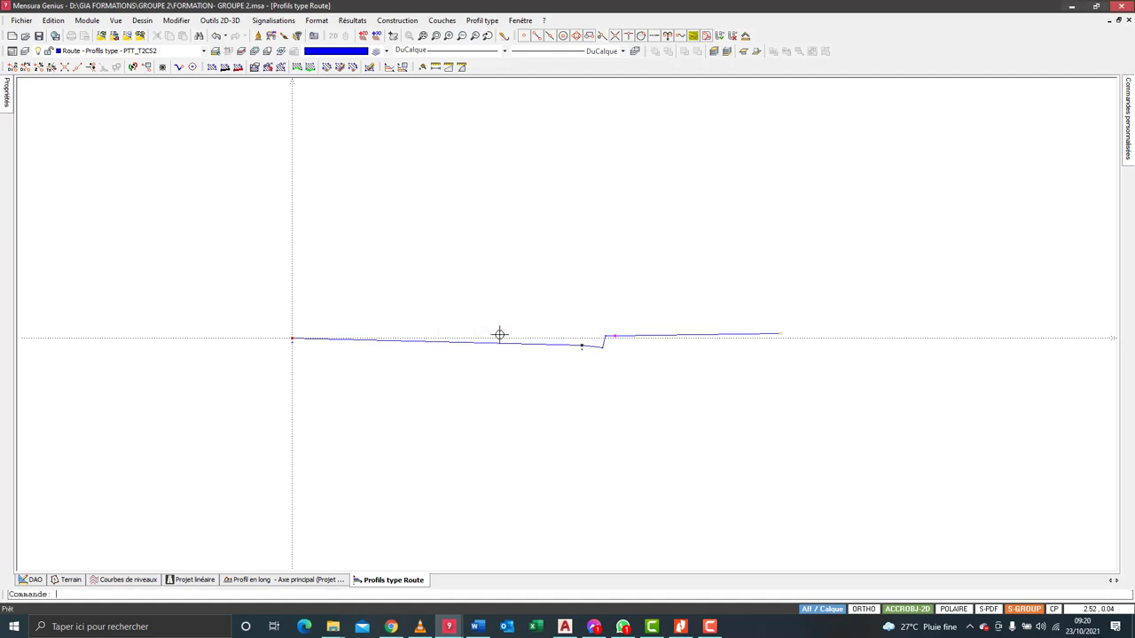
Create the closed surfacing layer between the carriageway line and its two lower points, assigning layer code BB chaussée.
left_click(420, 21)
left_click(433, 33)
scroll(305, 374, "up", 2)
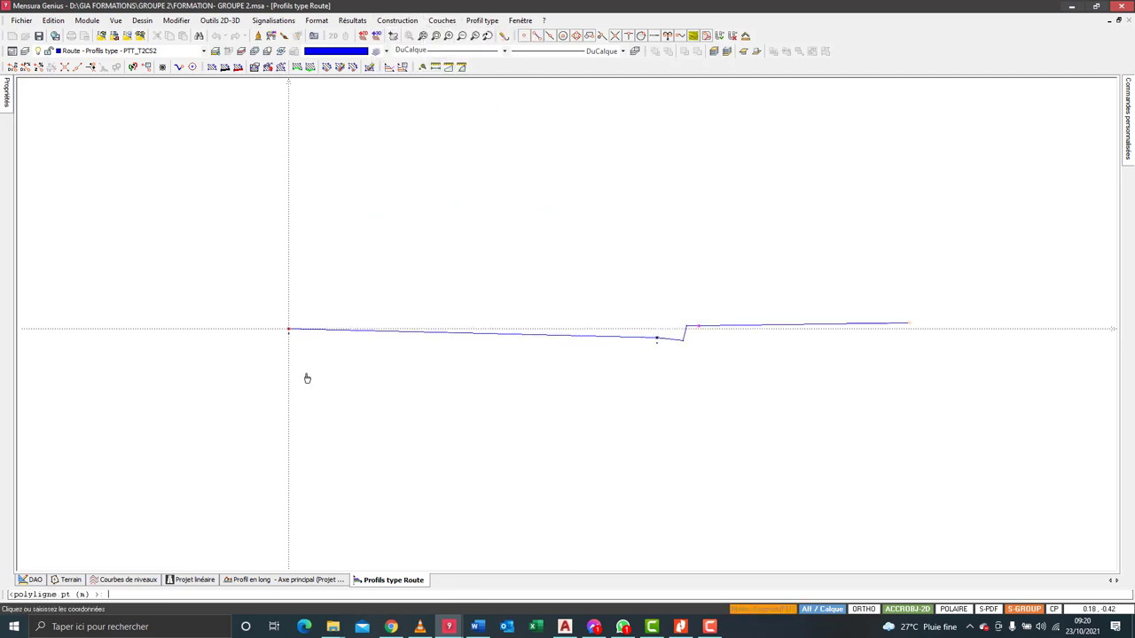
left_click(285, 318)
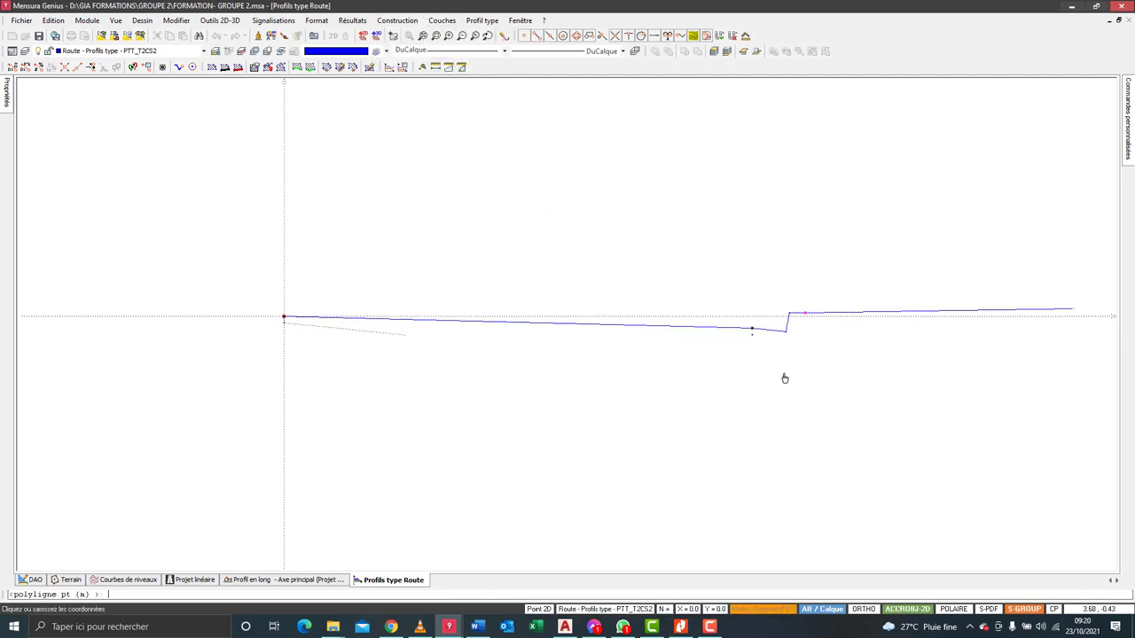
left_click(754, 339)
right_click(508, 224)
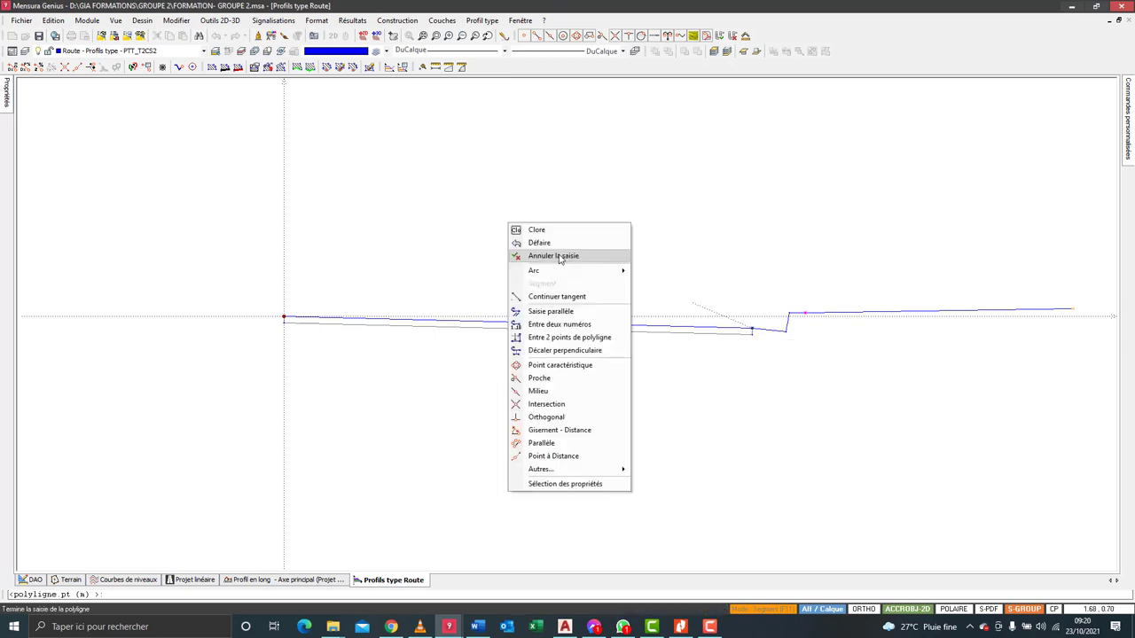
left_click(537, 235)
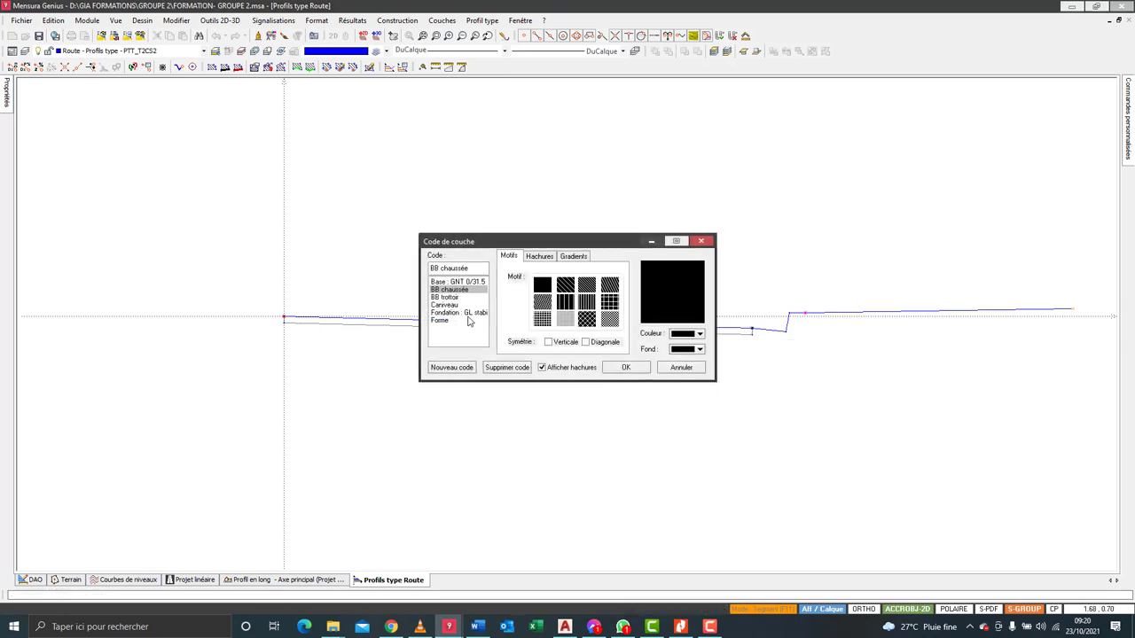
left_click(625, 367)
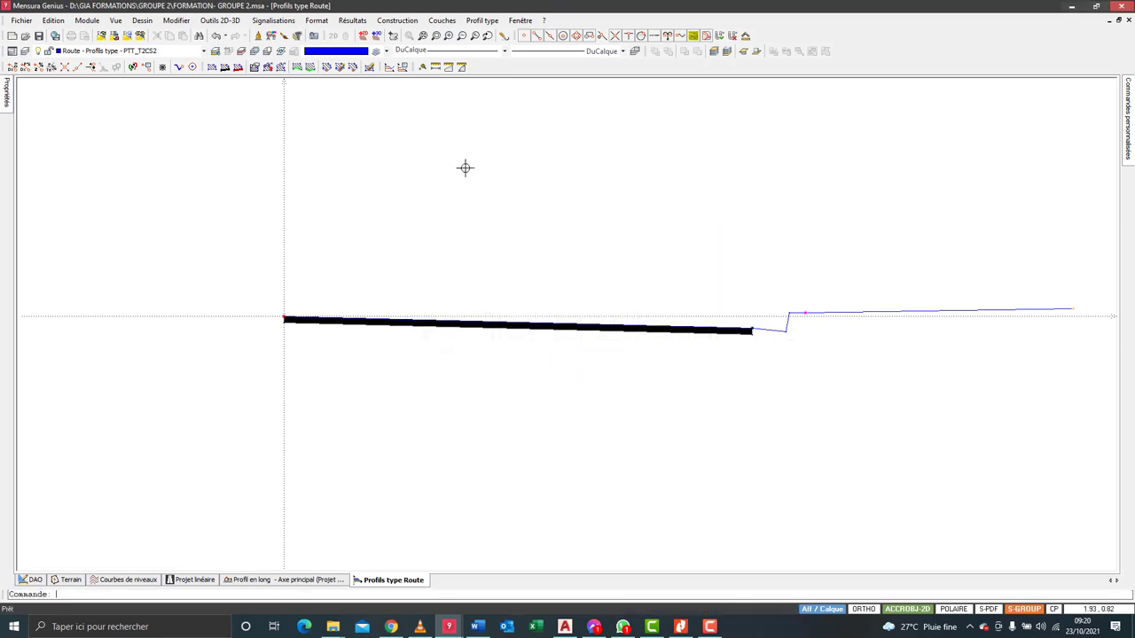
Add the curb's two bottom points: one straight below the carriageway edge with DX 0, the other offset from it by DX 0.4 and DZ 0.
scroll(434, 168, "down", 2)
scroll(558, 242, "up", 3)
left_click(397, 20)
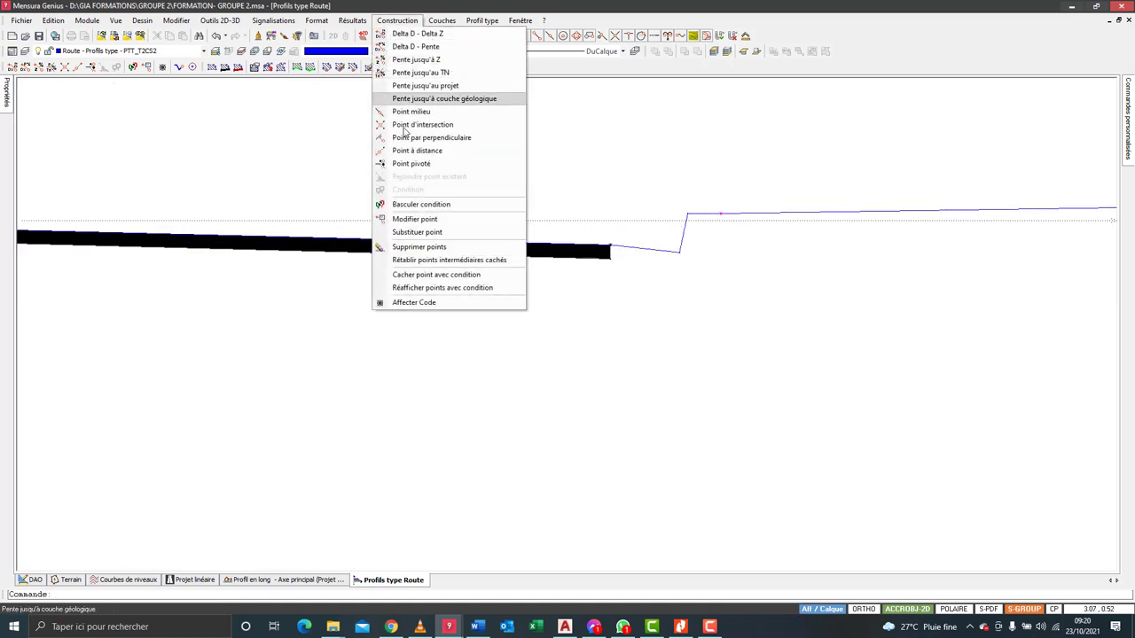
left_click(429, 34)
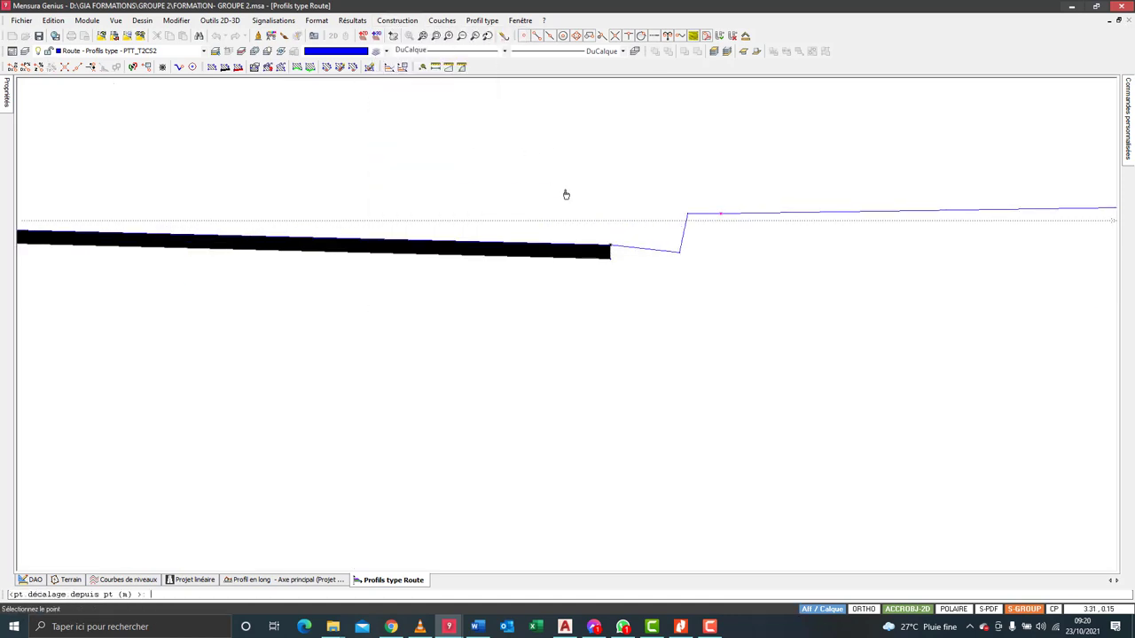
left_click(609, 252)
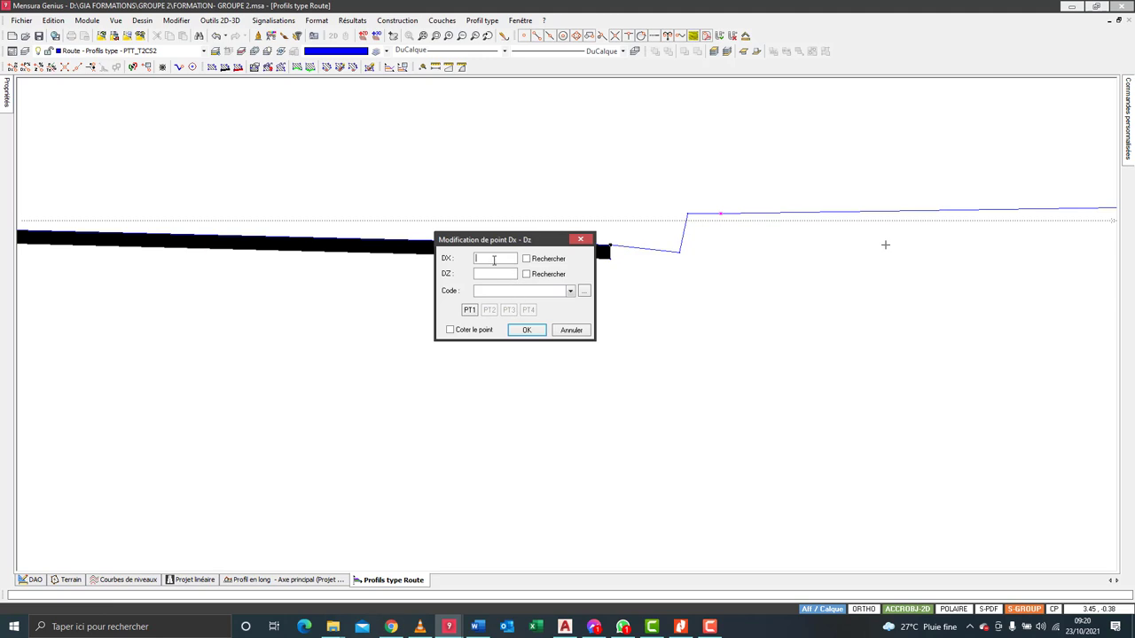
type("0")
left_click(527, 330)
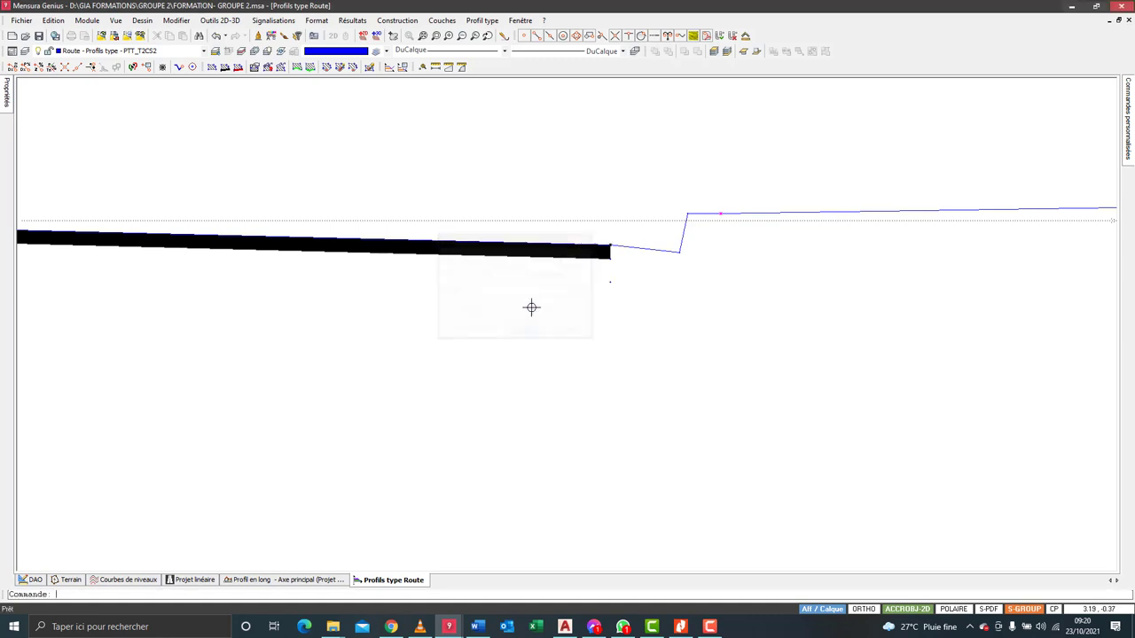
left_click(611, 284)
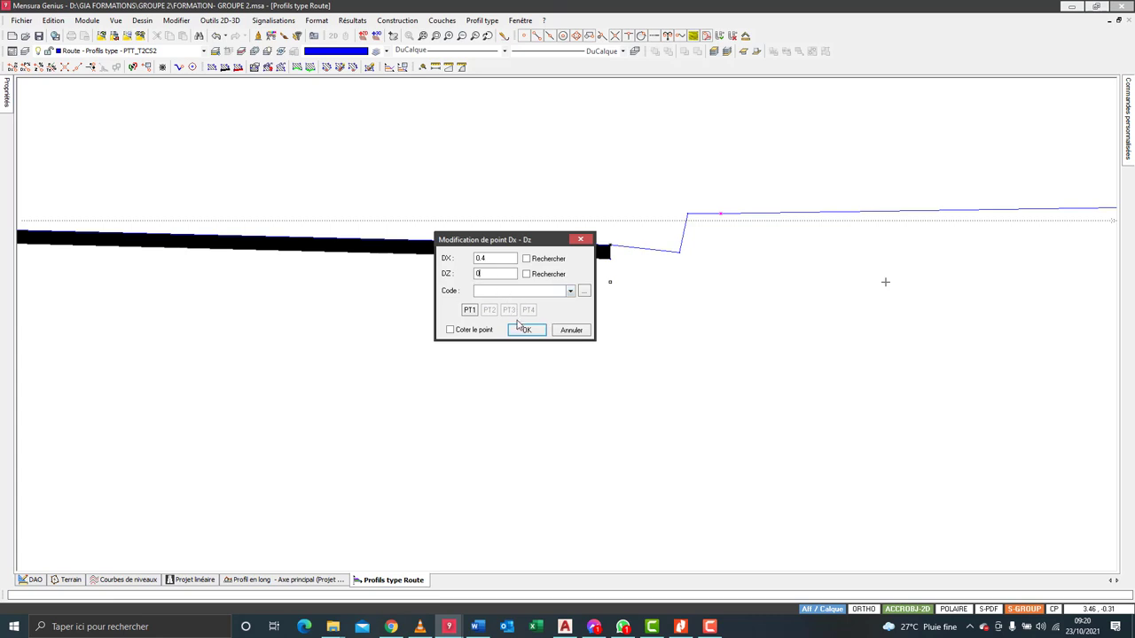
left_click(523, 328)
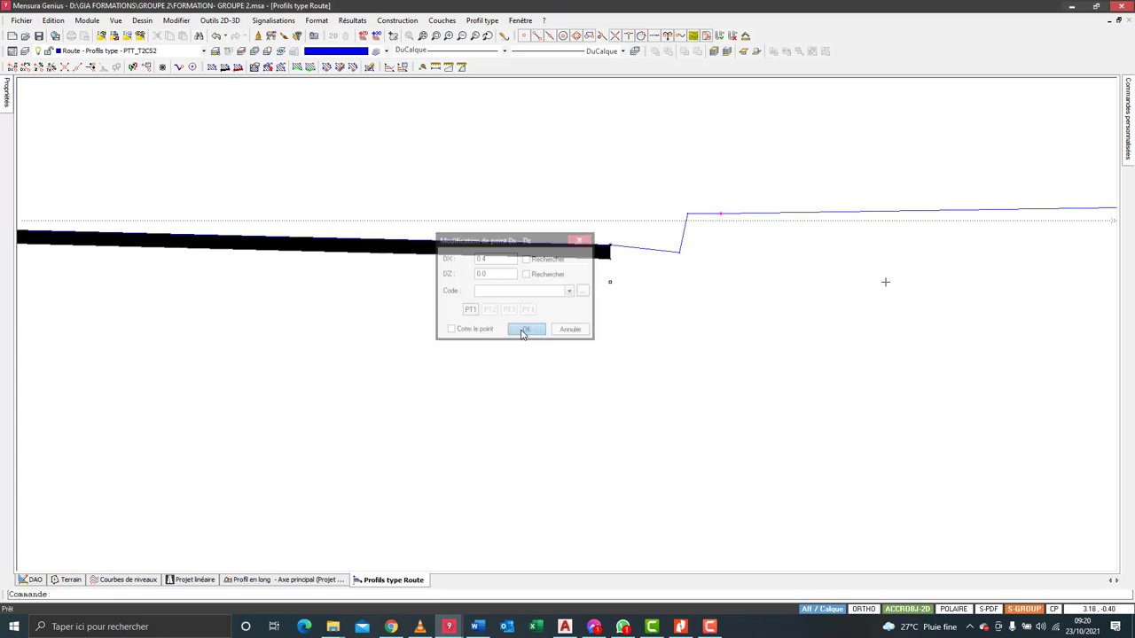
Outline the curb and gutter as a closed layer through its two bottom points and the curb-top point.
left_click(443, 21)
left_click(455, 32)
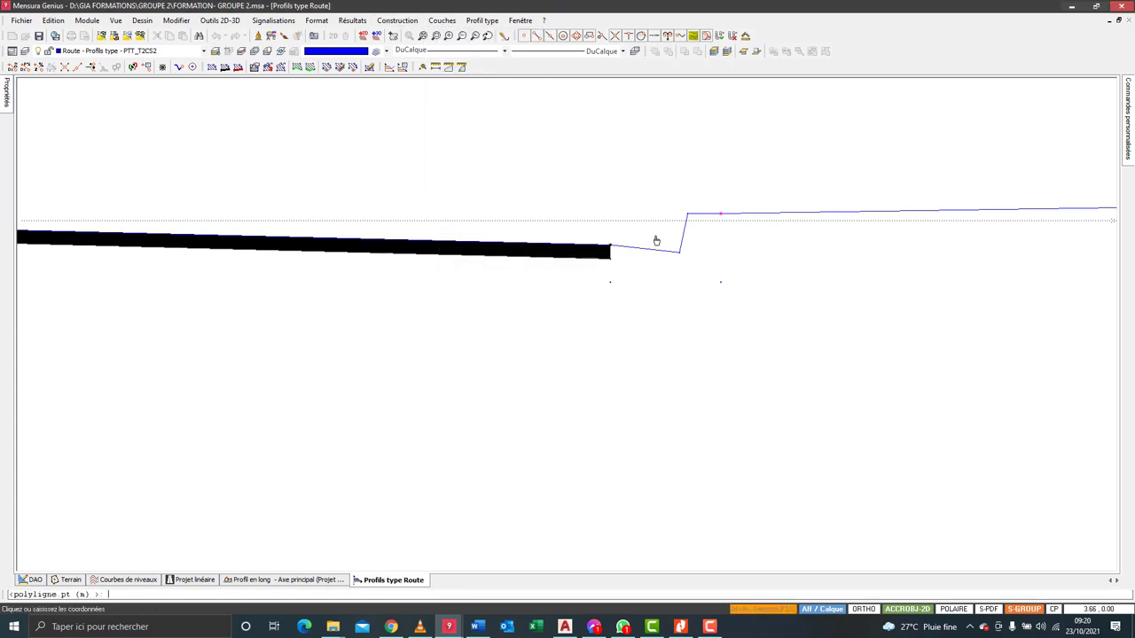
left_click(611, 281)
left_click(720, 282)
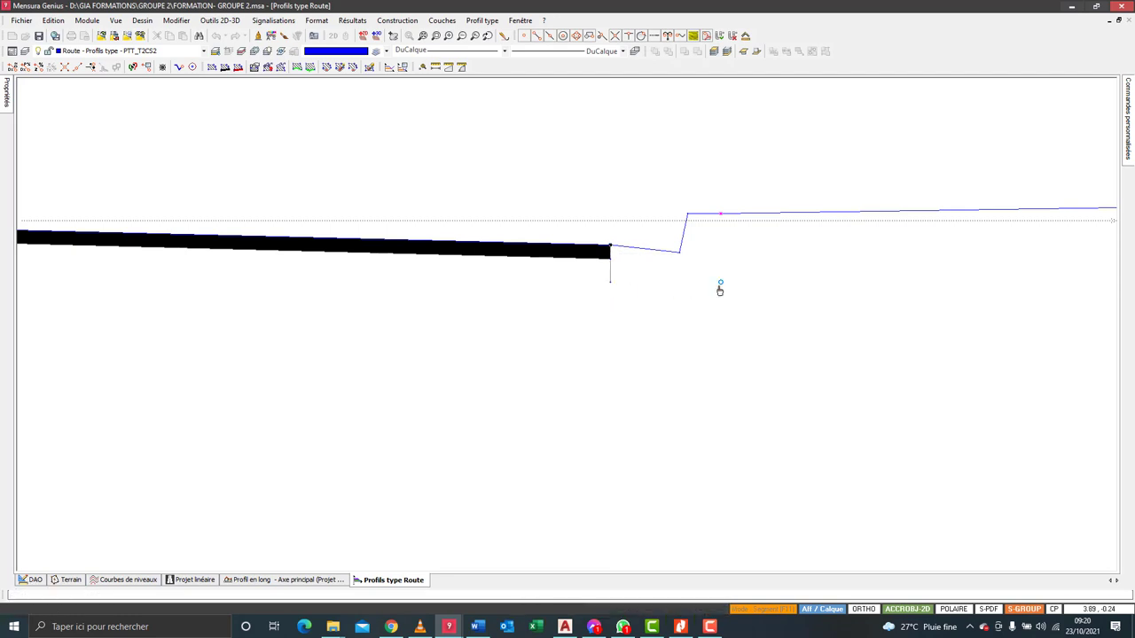
left_click(718, 218)
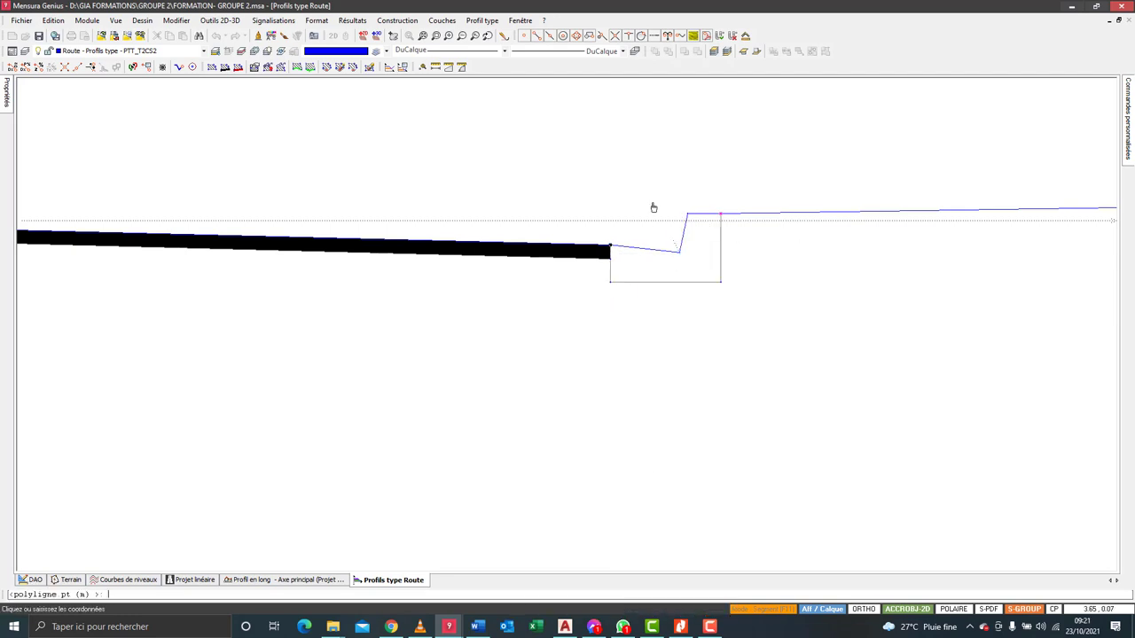
right_click(653, 207)
left_click(665, 213)
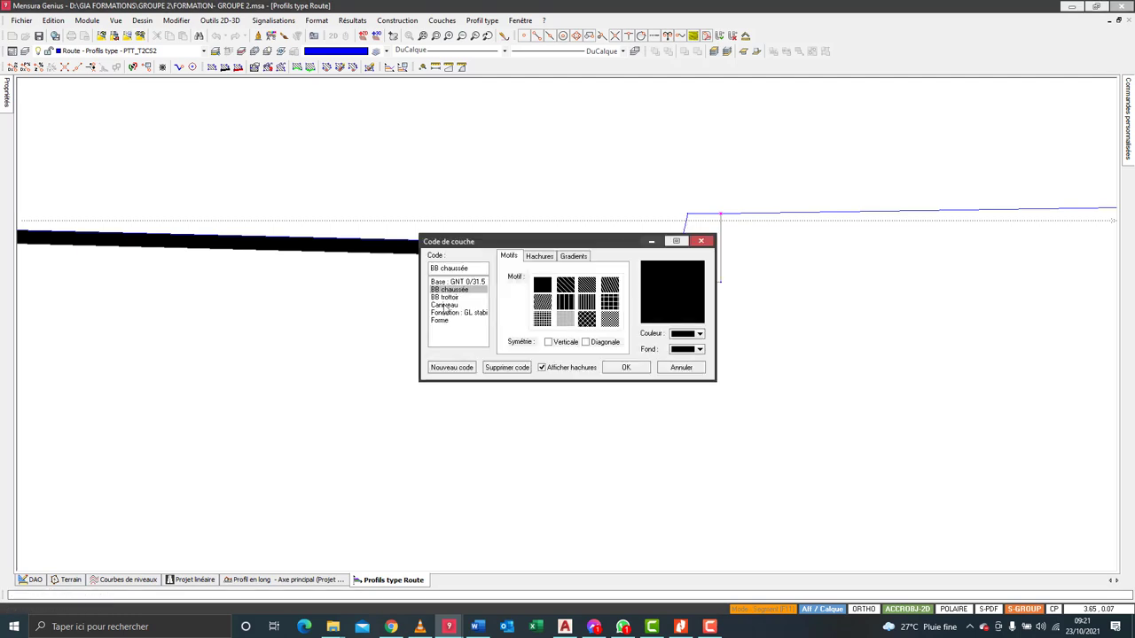
Create the layer code Bordure T2CS2 with a gray background and assign it to the curb and gutter layer.
left_click(451, 368)
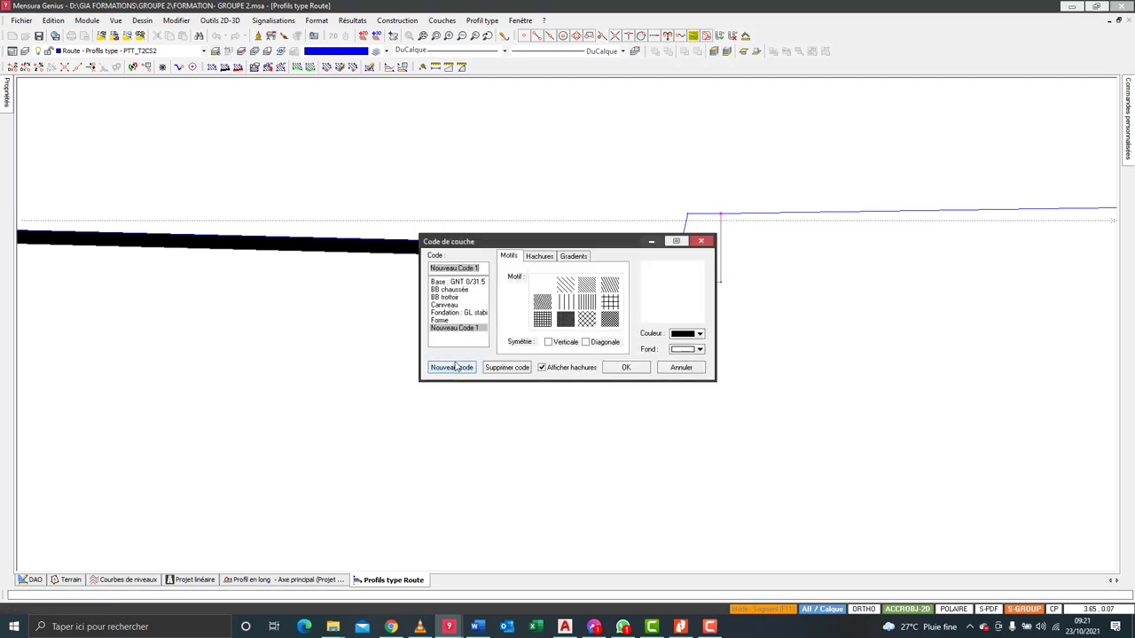
type("Bordu")
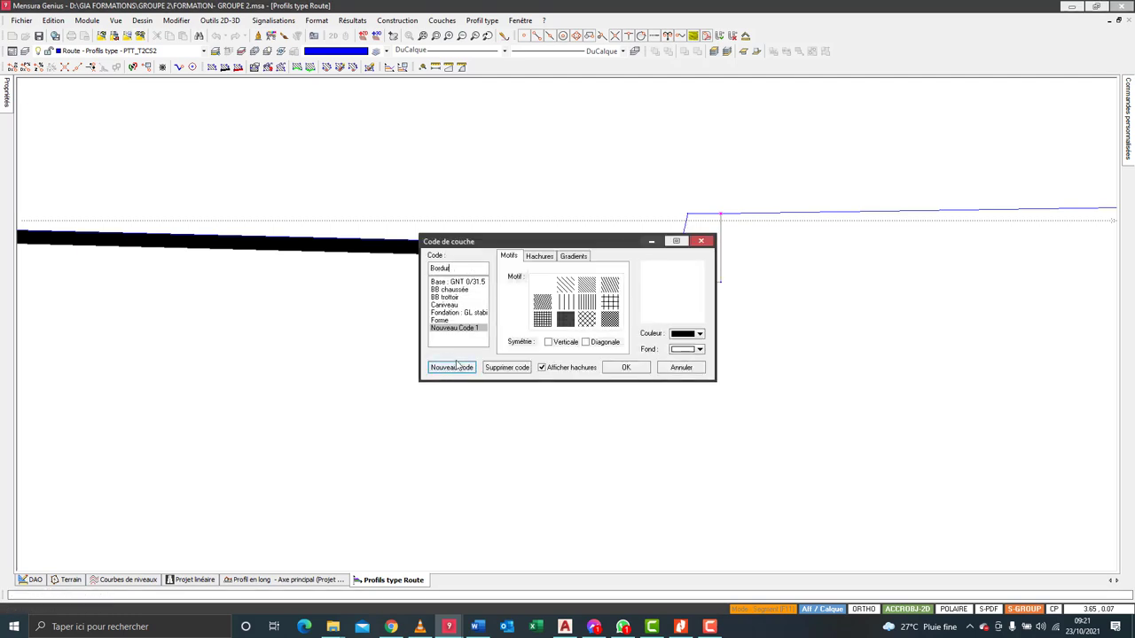
type("re T2CS2")
left_click(685, 351)
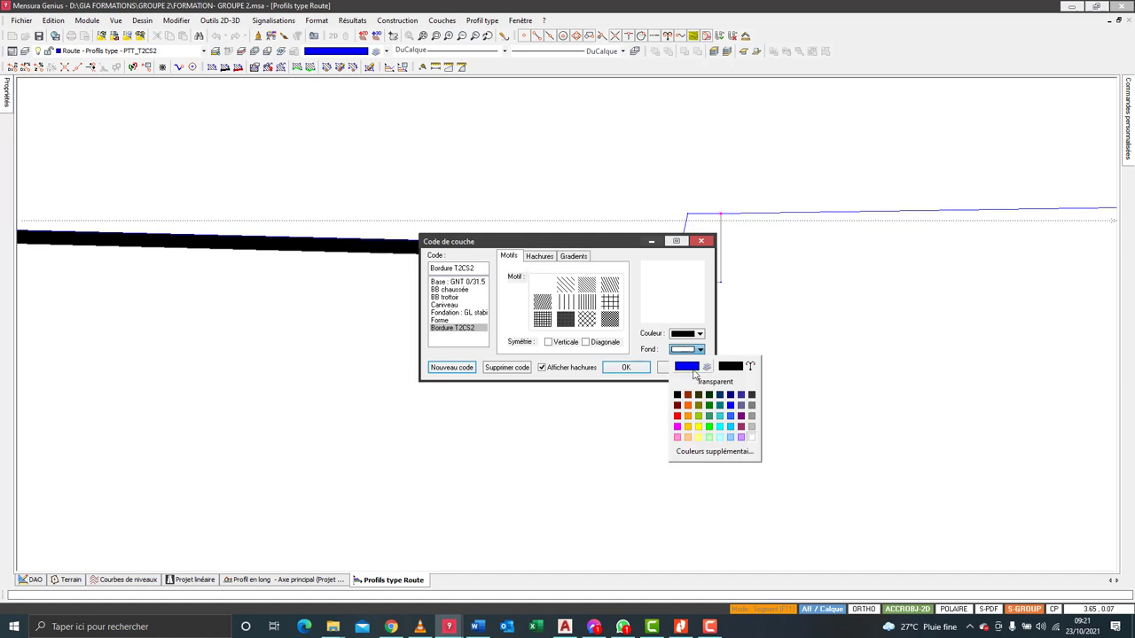
left_click(752, 416)
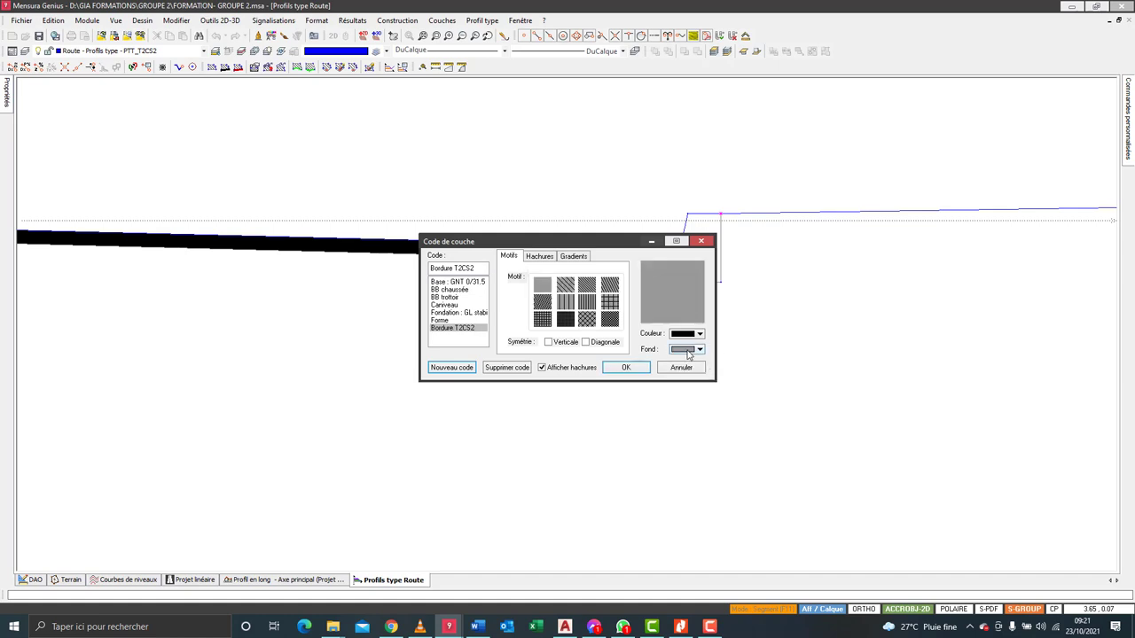
left_click(629, 367)
Add a Delta D - Delta Z point straight below the lower axis corner of the BB chaussée layer.
scroll(656, 337, "down", 2)
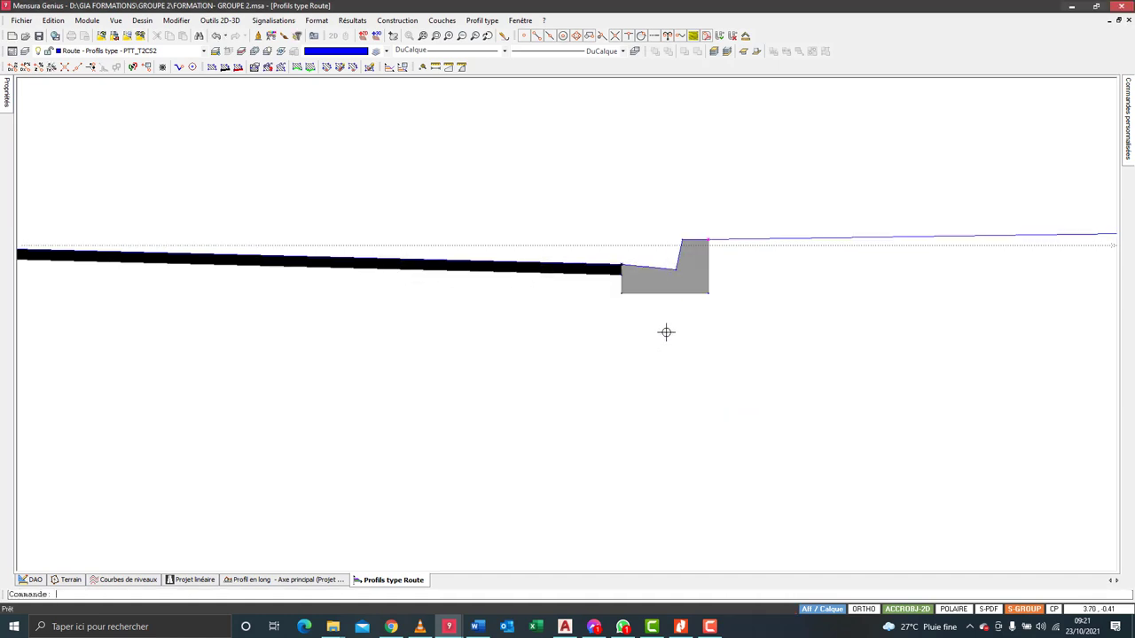
scroll(623, 301, "down", 2)
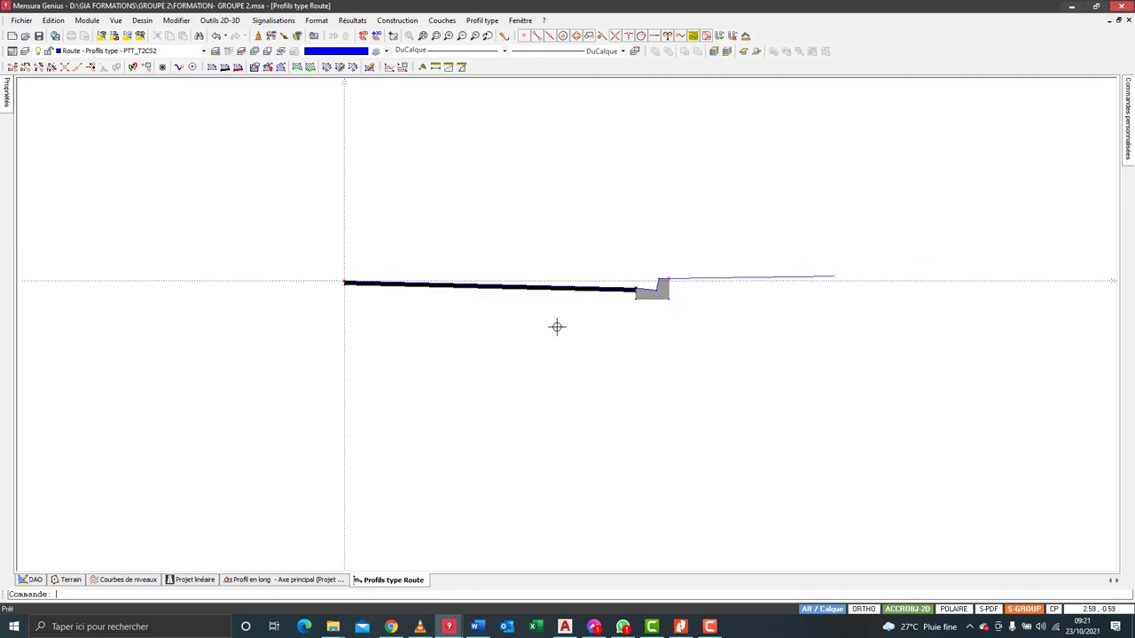
scroll(387, 301, "up", 1)
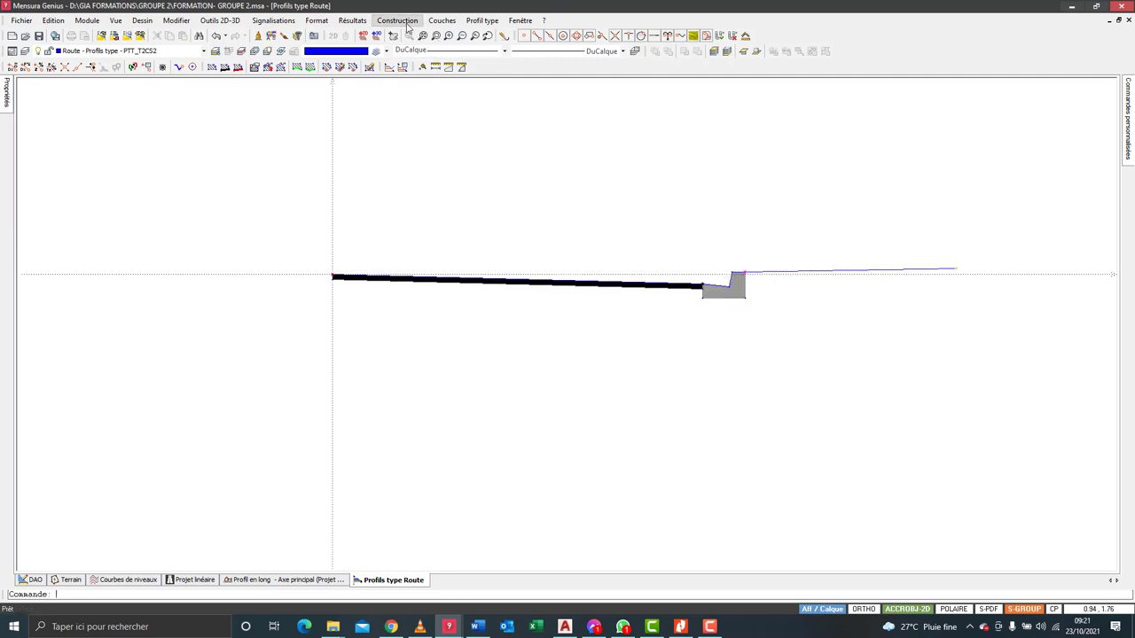
left_click(406, 21)
left_click(417, 33)
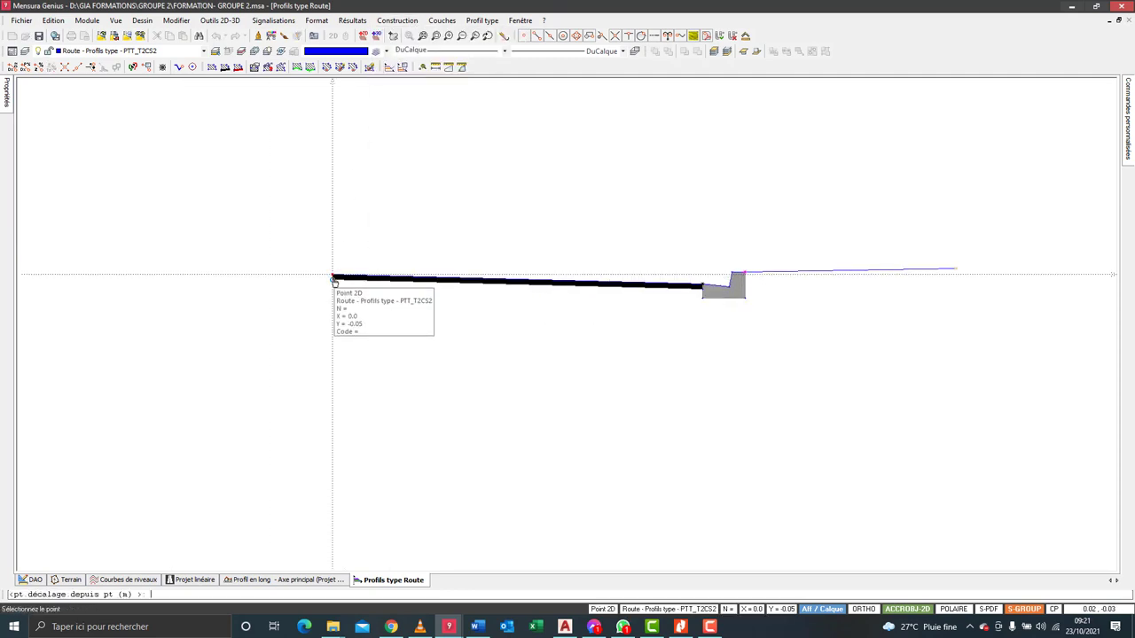
left_click(334, 280)
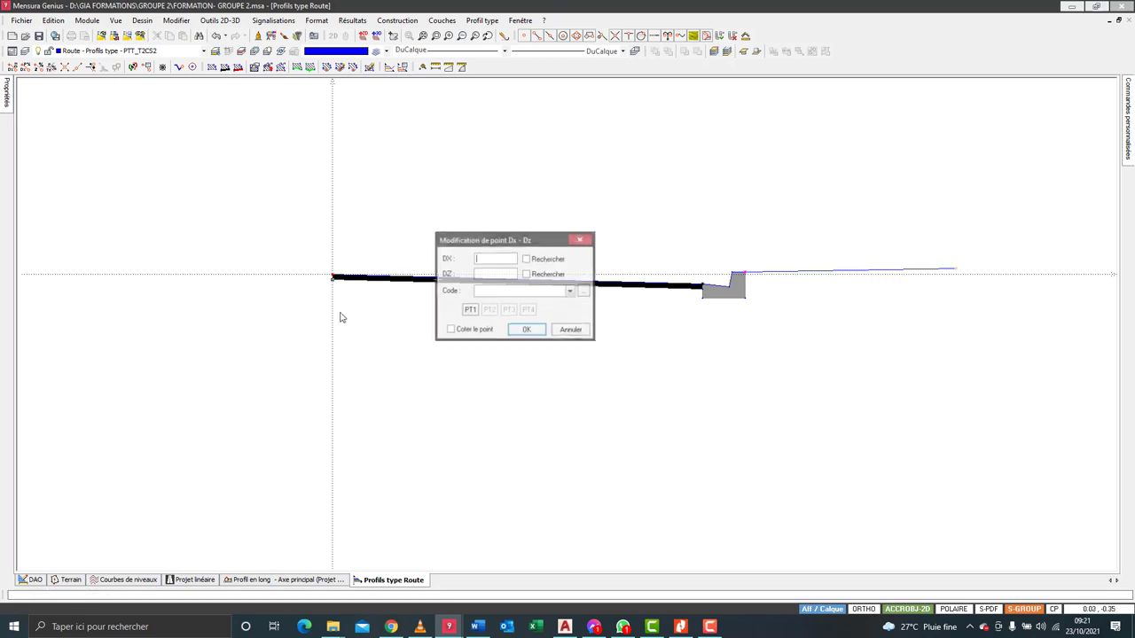
left_click(527, 329)
Add a Delta D - Delta Z point below the lower outer corner of the BB chaussée layer with DX 0 and DZ -0.15.
scroll(752, 310, "up", 3)
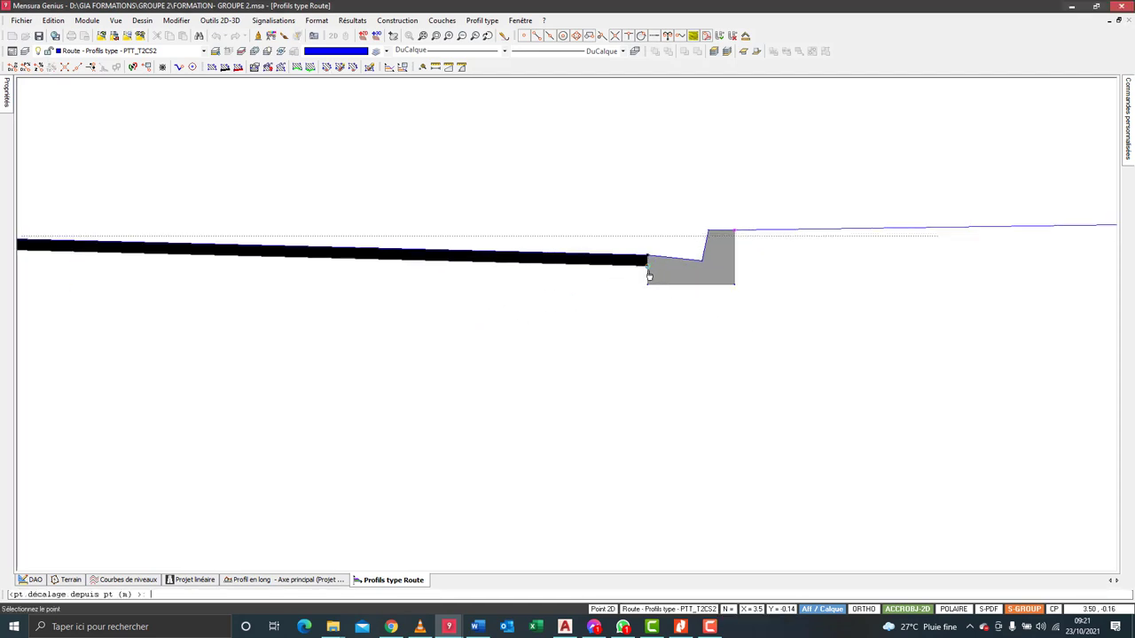
left_click(650, 275)
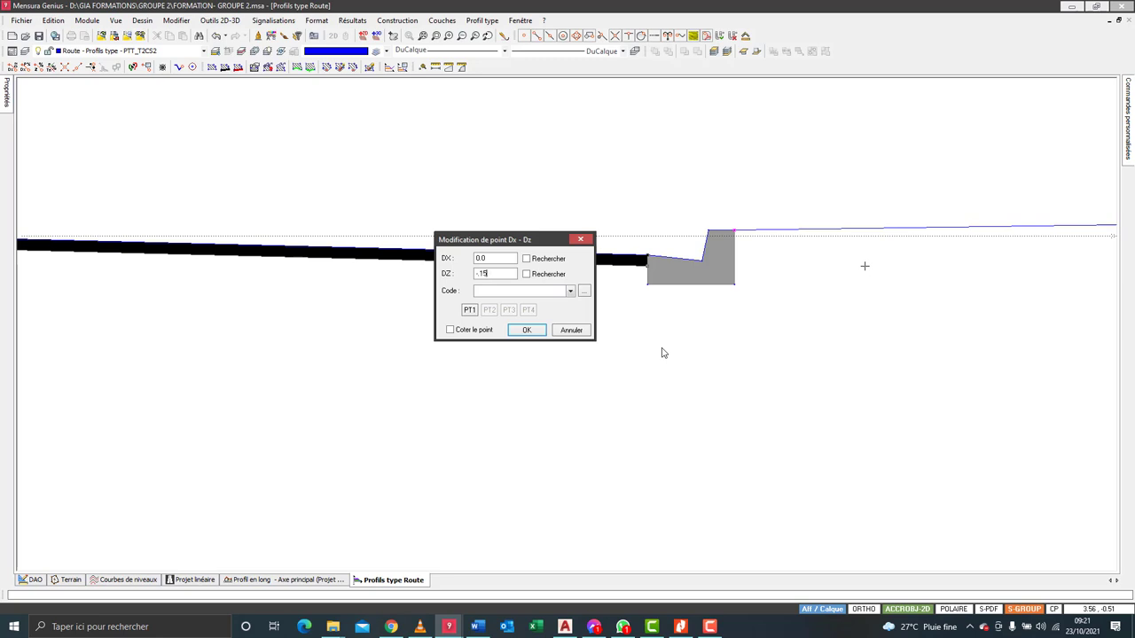
left_click(526, 330)
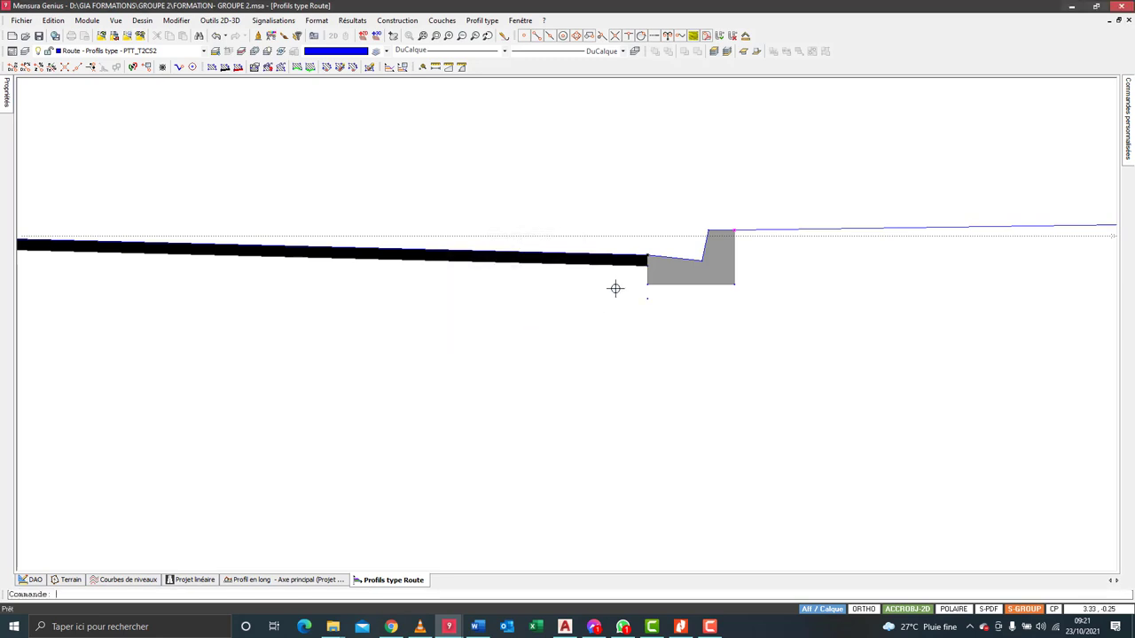
scroll(620, 292, "down", 2)
scroll(652, 306, "up", 2)
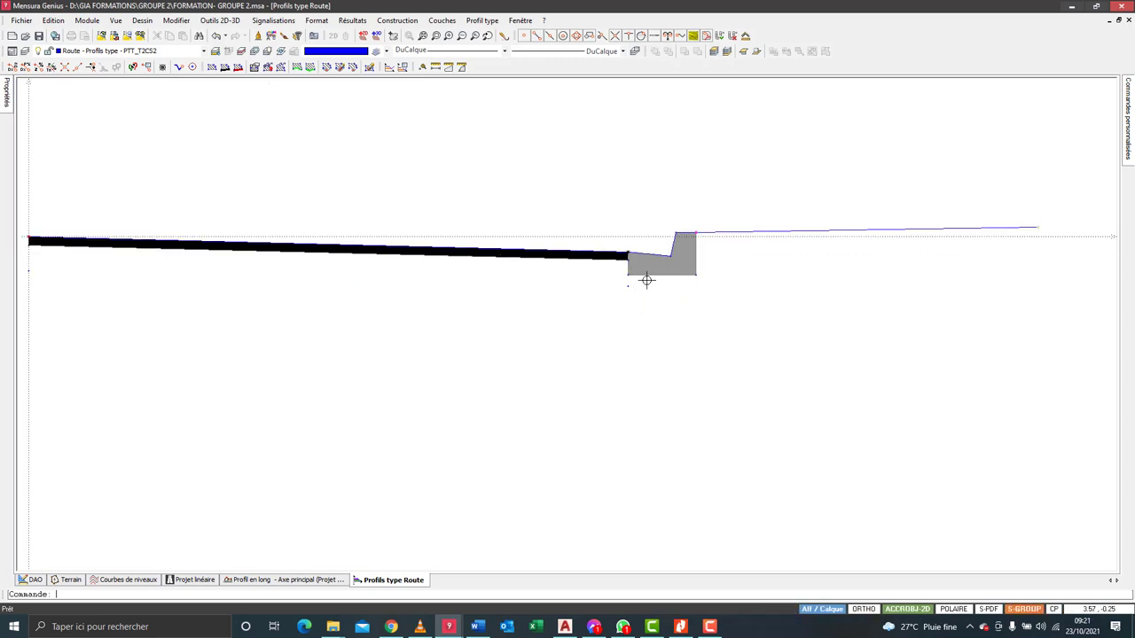
Add Delta D - Delta Z points 0.1 m below the gutter's lower inner corner and about 0.5 m outward from there at the same level.
scroll(674, 292, "up", 1)
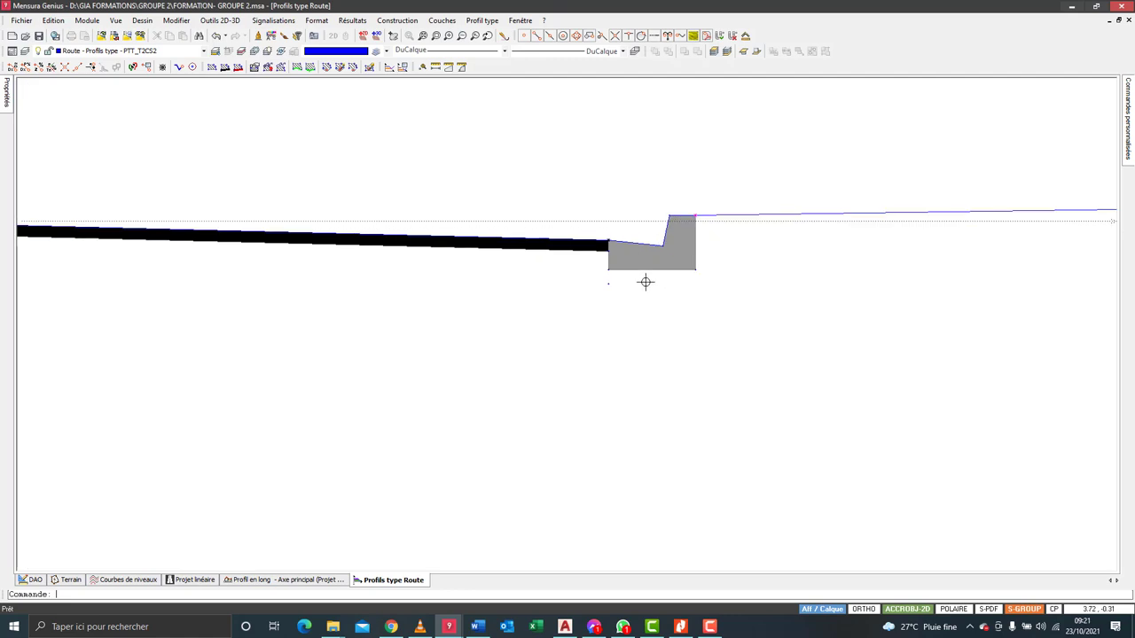
left_click(397, 19)
left_click(412, 30)
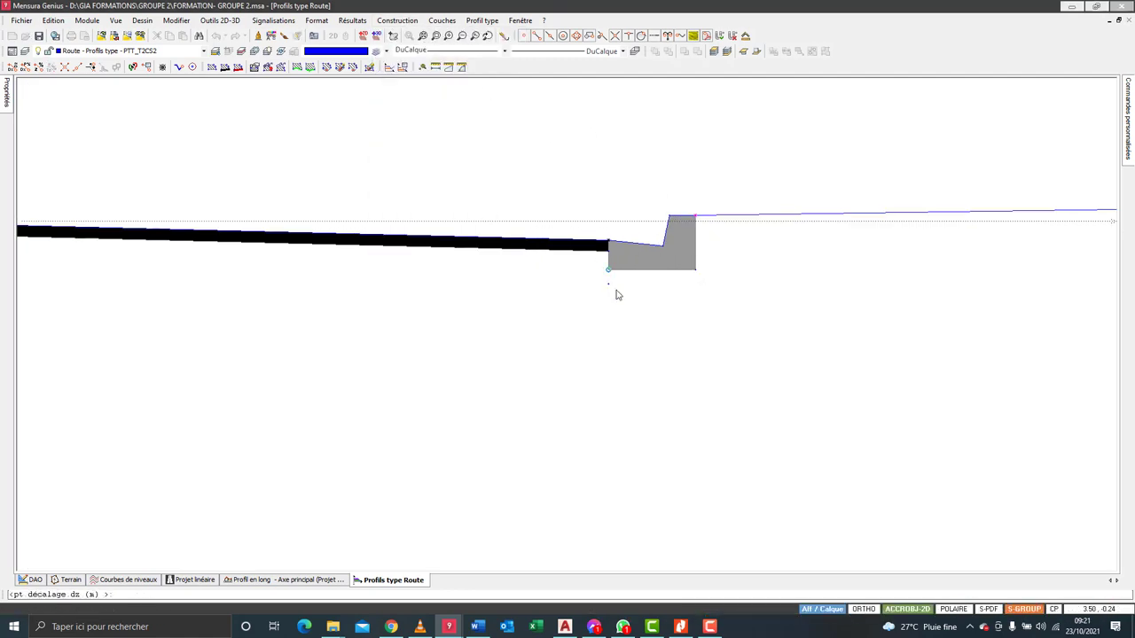
left_click(615, 294)
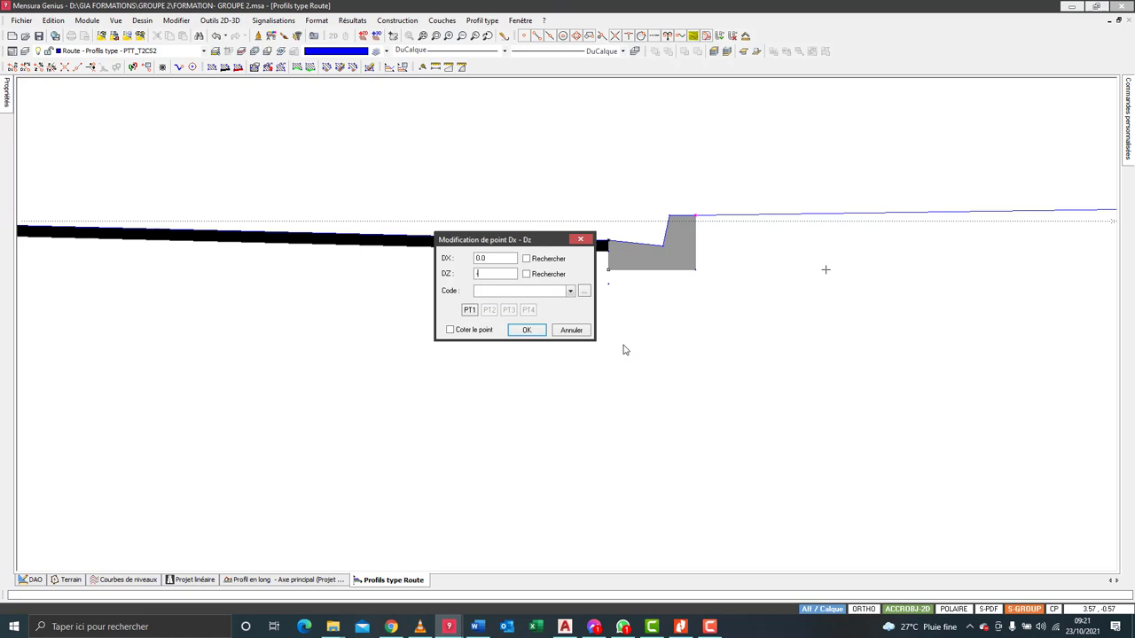
left_click(523, 329)
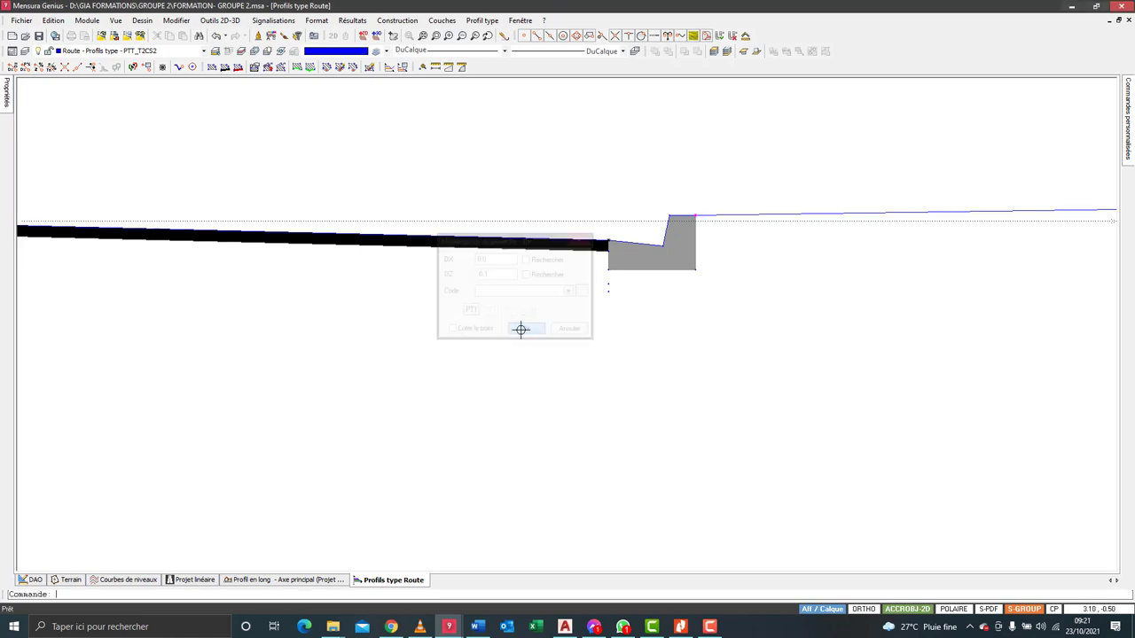
left_click(651, 319)
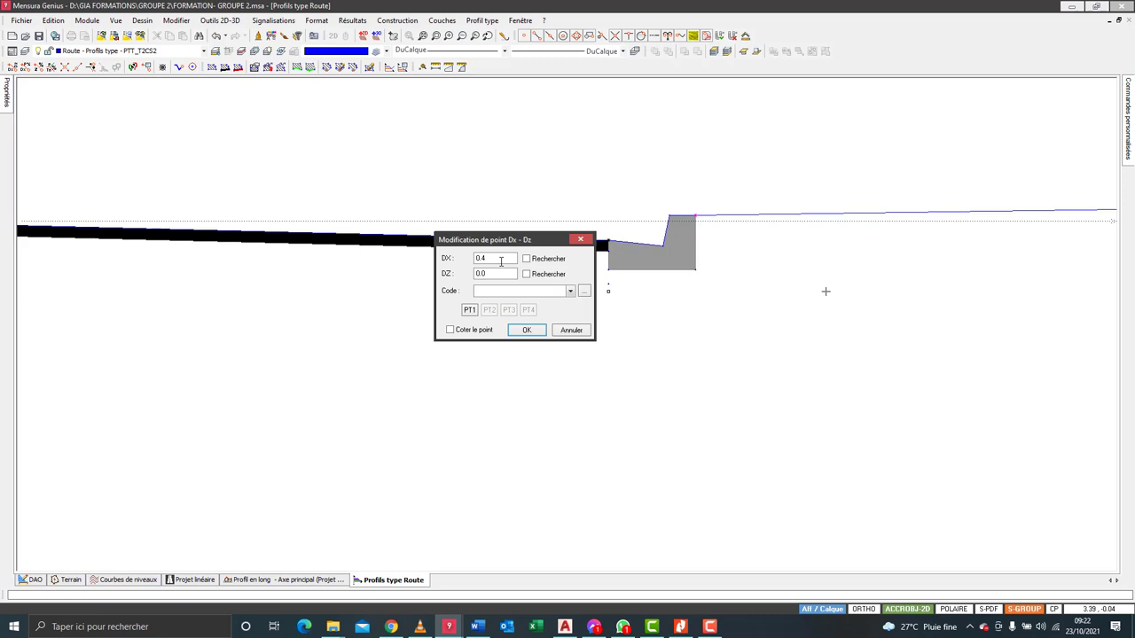
left_click(526, 330)
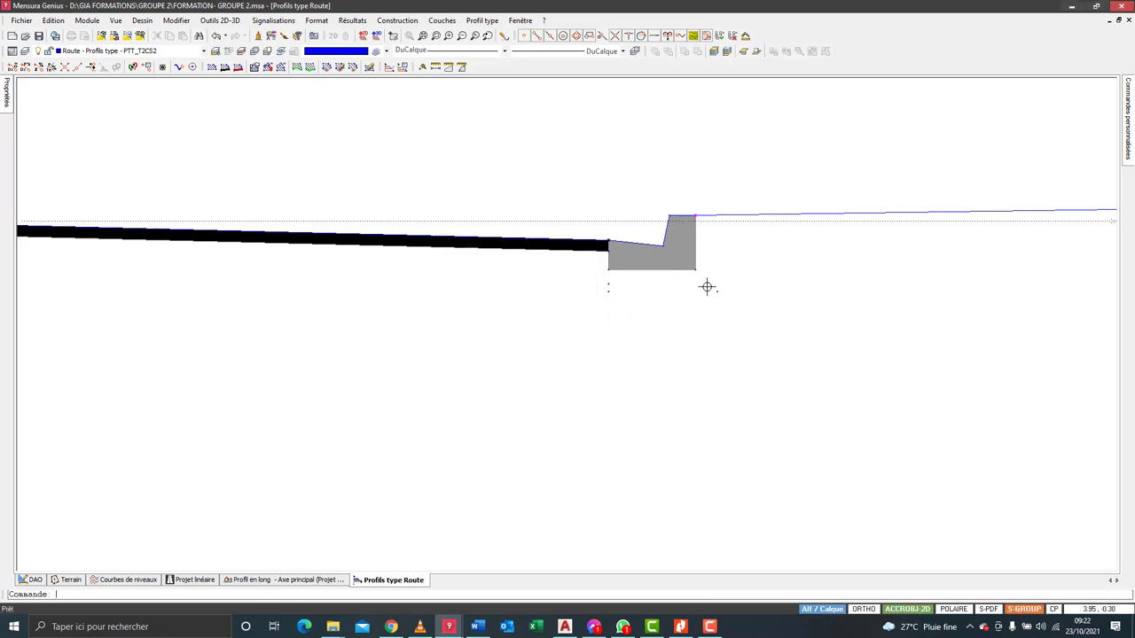
Add a Delta D - Delta Z point on the curb's back face above its lower outer corner with DX 0 and DZ 0.15.
right_click(618, 154)
left_click(679, 233)
left_click(695, 272)
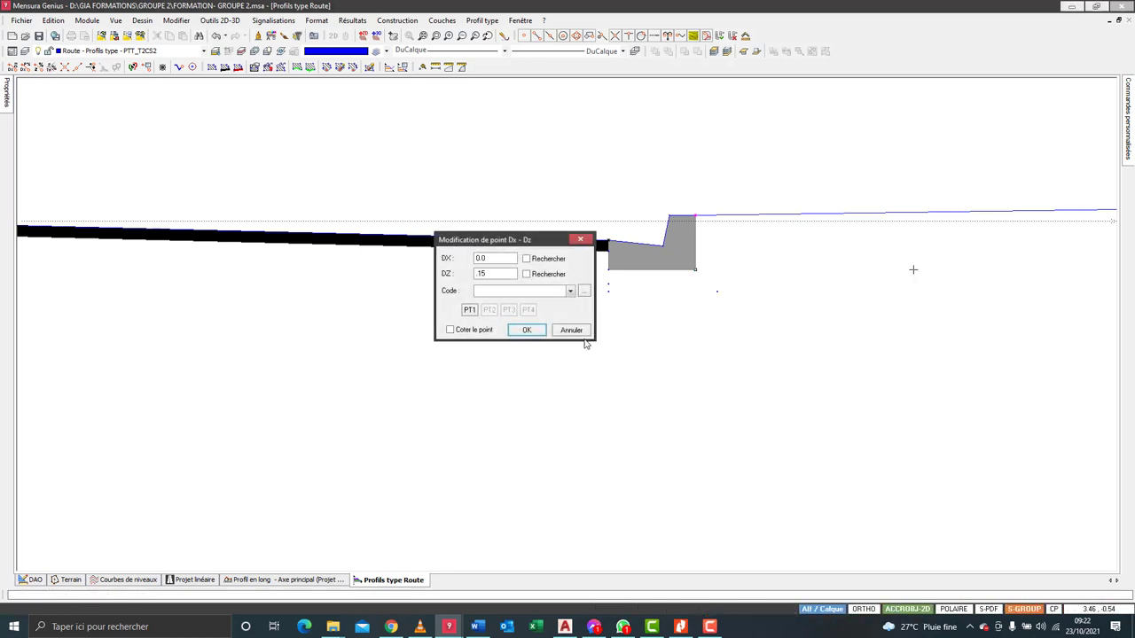
left_click(526, 330)
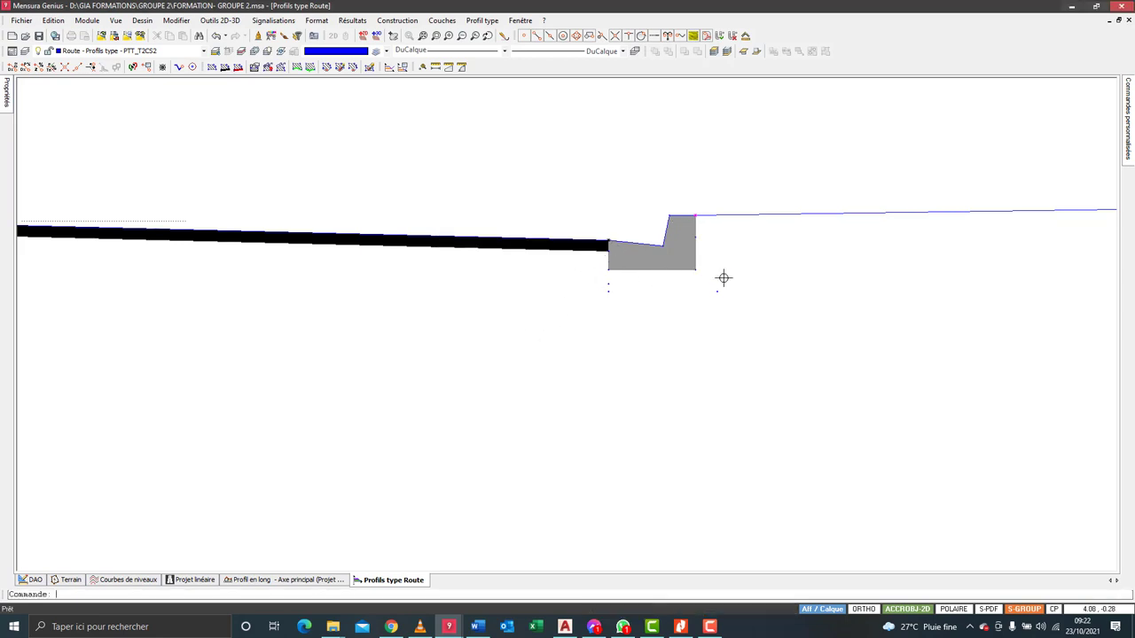
Outline the concrete bedding under and behind the curb as a closed layer through its new construction points.
left_click(441, 20)
left_click(451, 34)
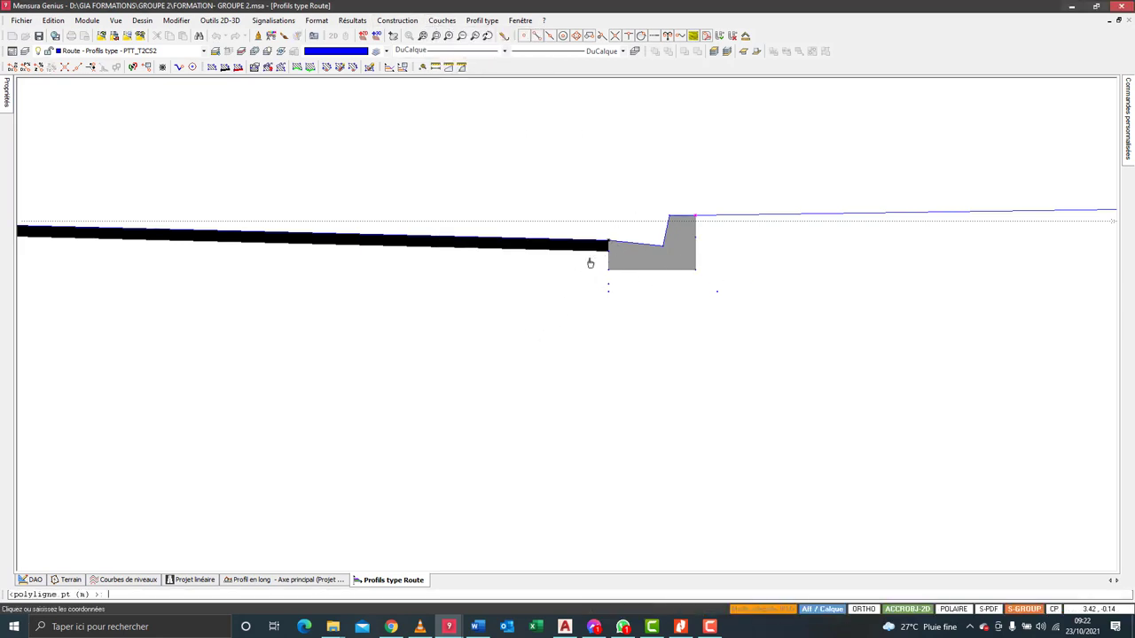
left_click(608, 284)
left_click(716, 290)
right_click(658, 195)
left_click(676, 199)
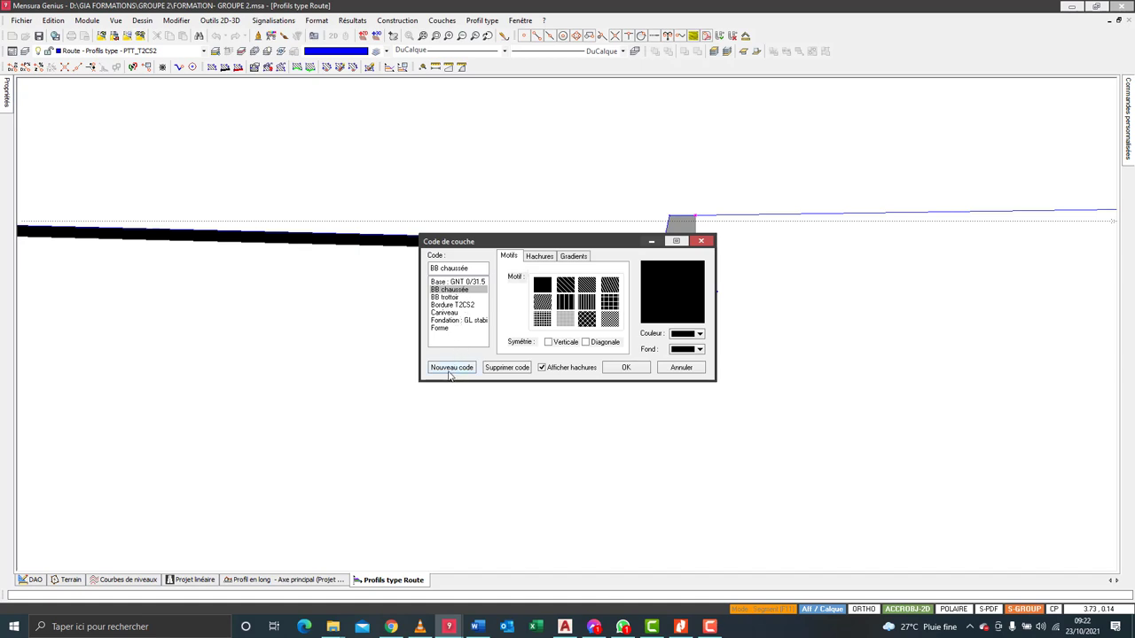
Create the layer code Béton de pose with a purple background and assign it to the bedding layer.
left_click(452, 368)
type("Béton de pose")
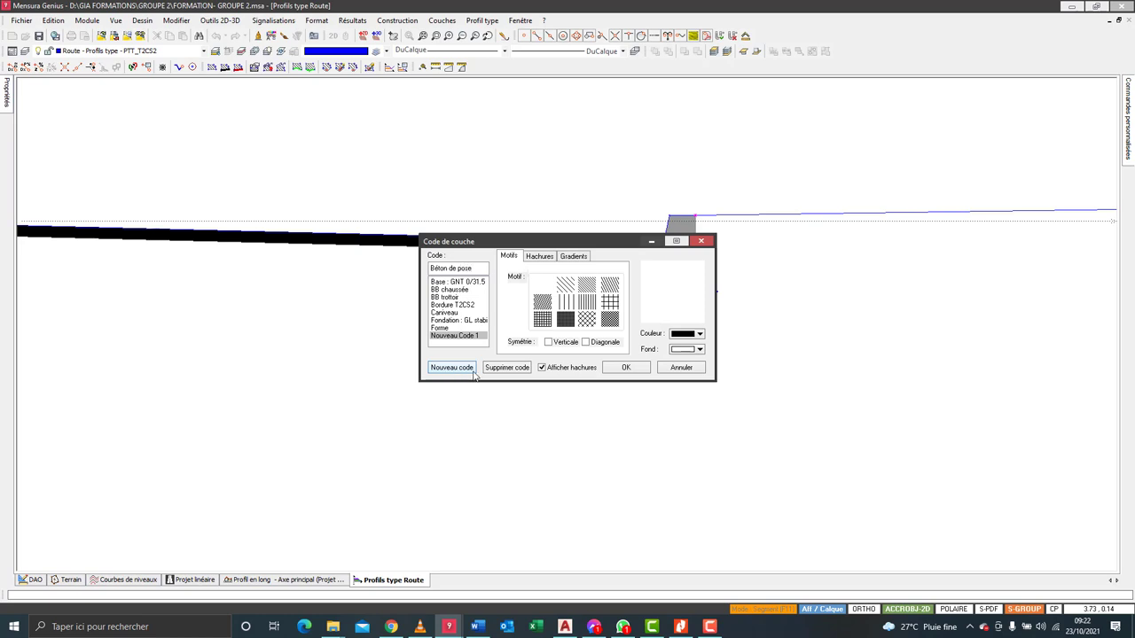
left_click(679, 352)
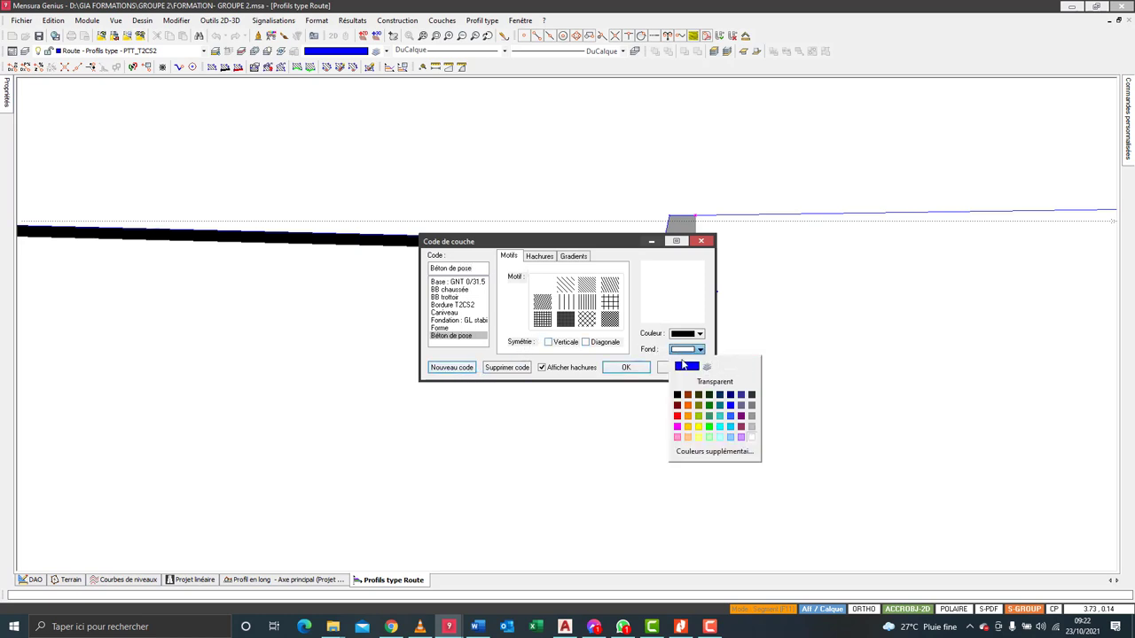
left_click(742, 417)
left_click(626, 367)
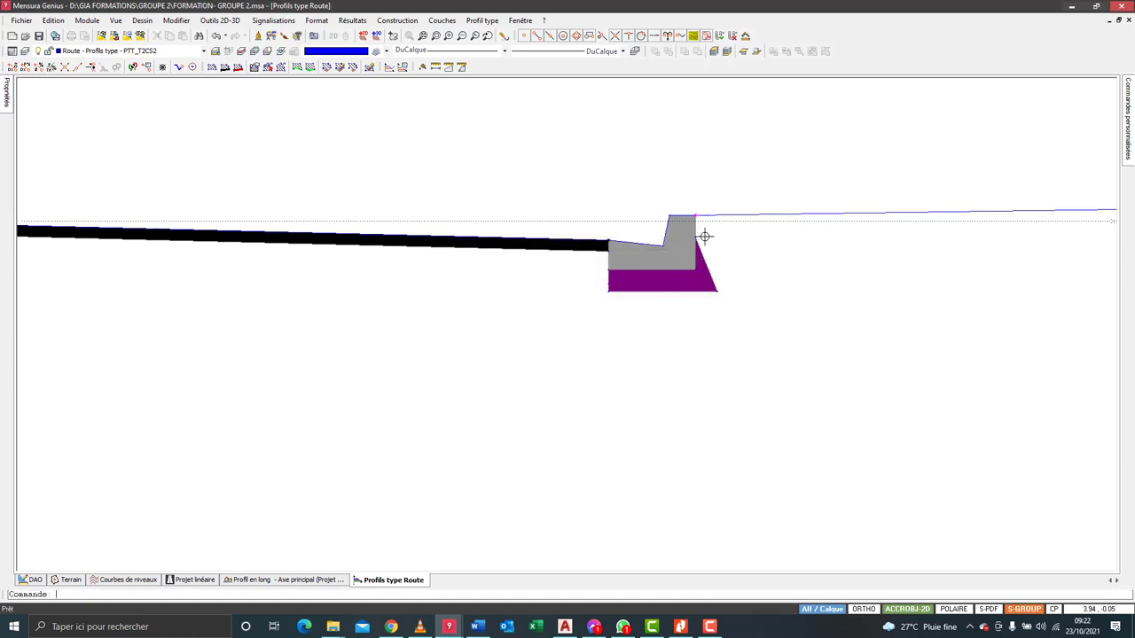
Outline the base course as a closed layer below the BB chaussée layer, from the axis point to the outer point.
scroll(704, 236, "down", 4)
scroll(609, 232, "up", 2)
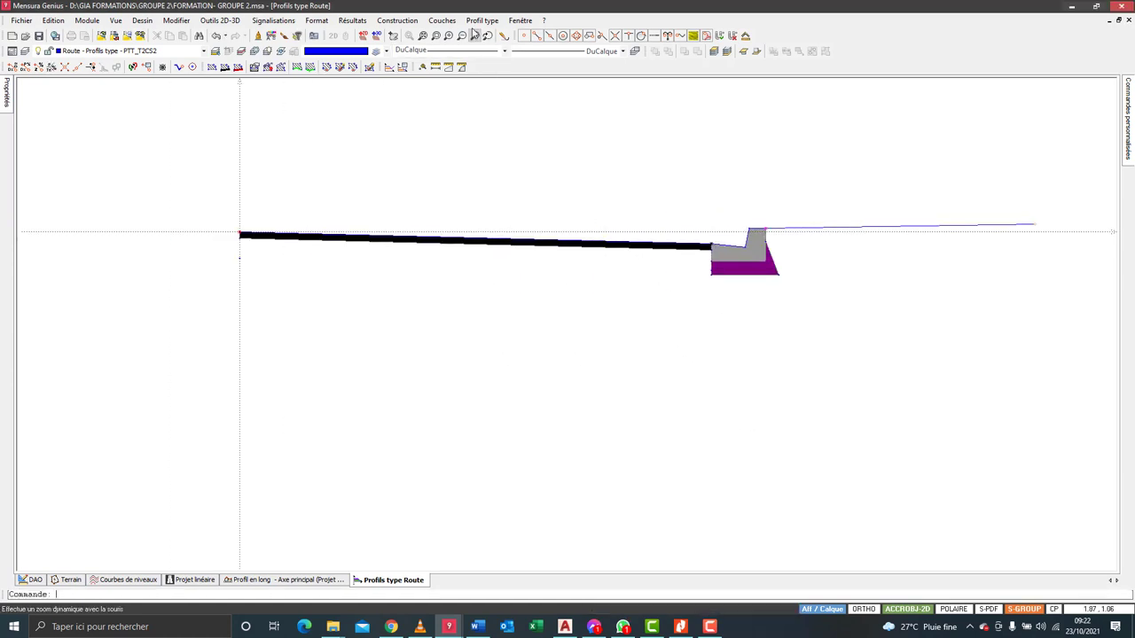
left_click(441, 20)
left_click(448, 29)
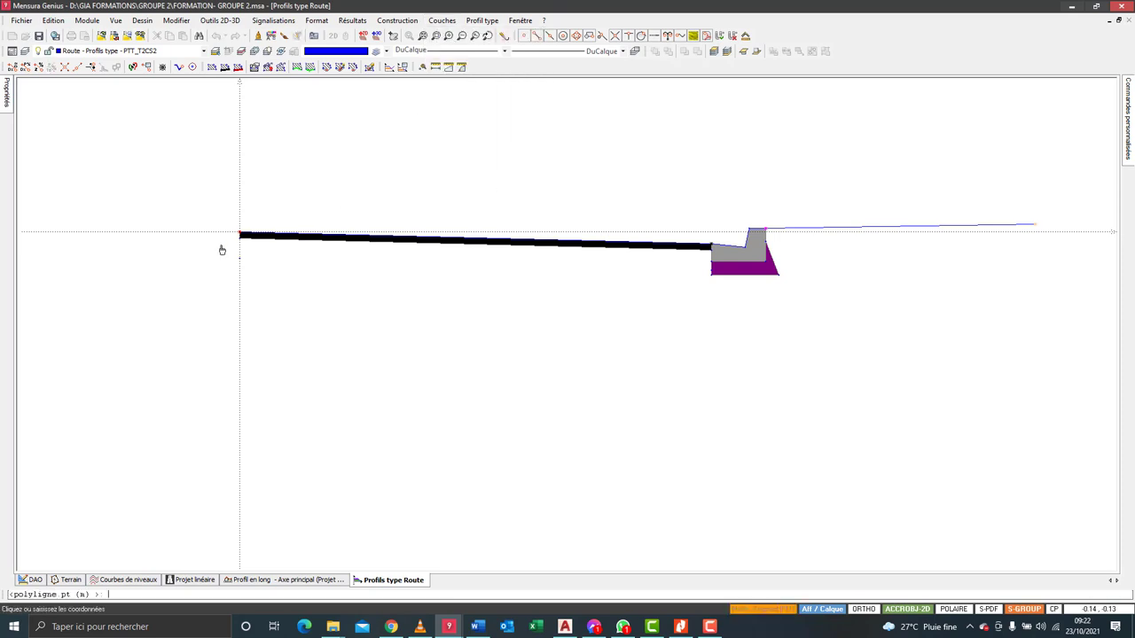
scroll(709, 278, "up", 2)
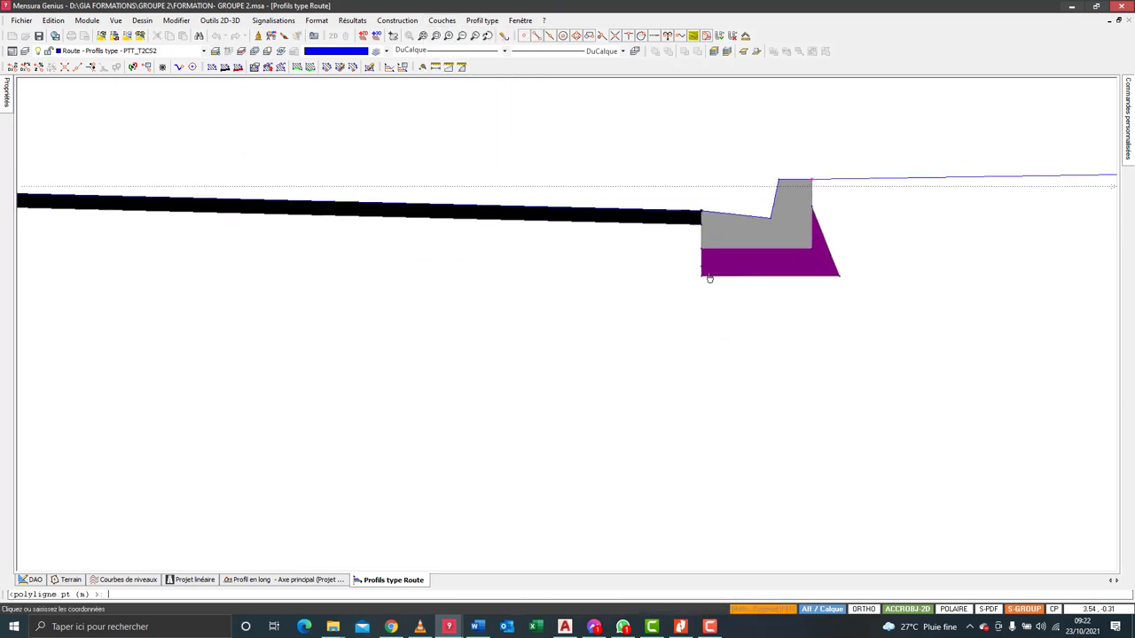
left_click(700, 266)
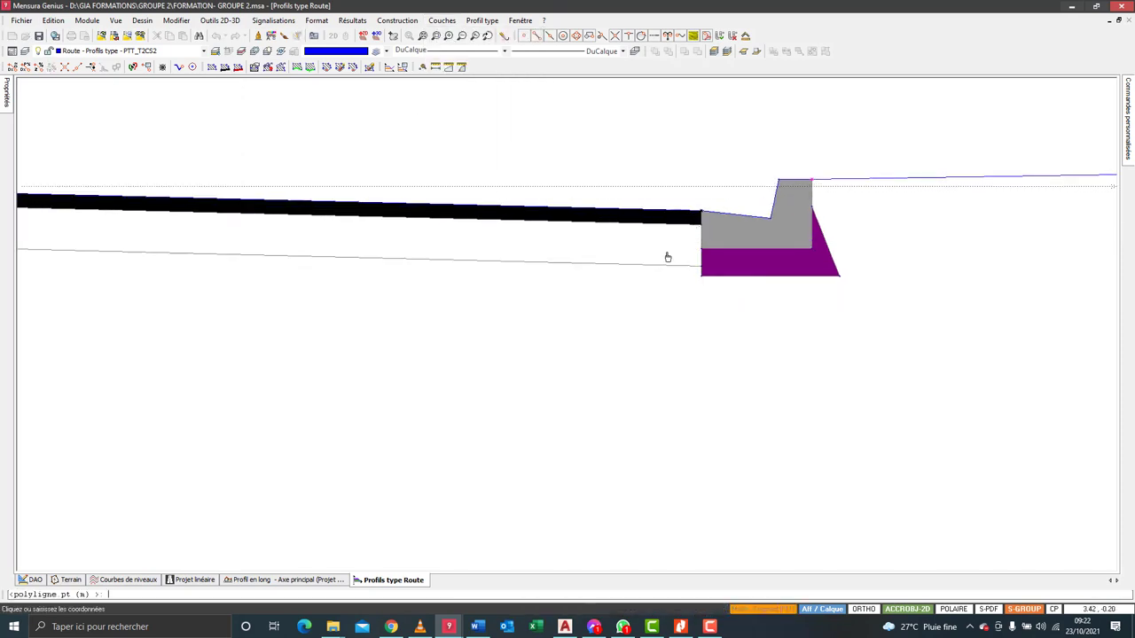
scroll(668, 257, "down", 2)
right_click(639, 203)
left_click(674, 207)
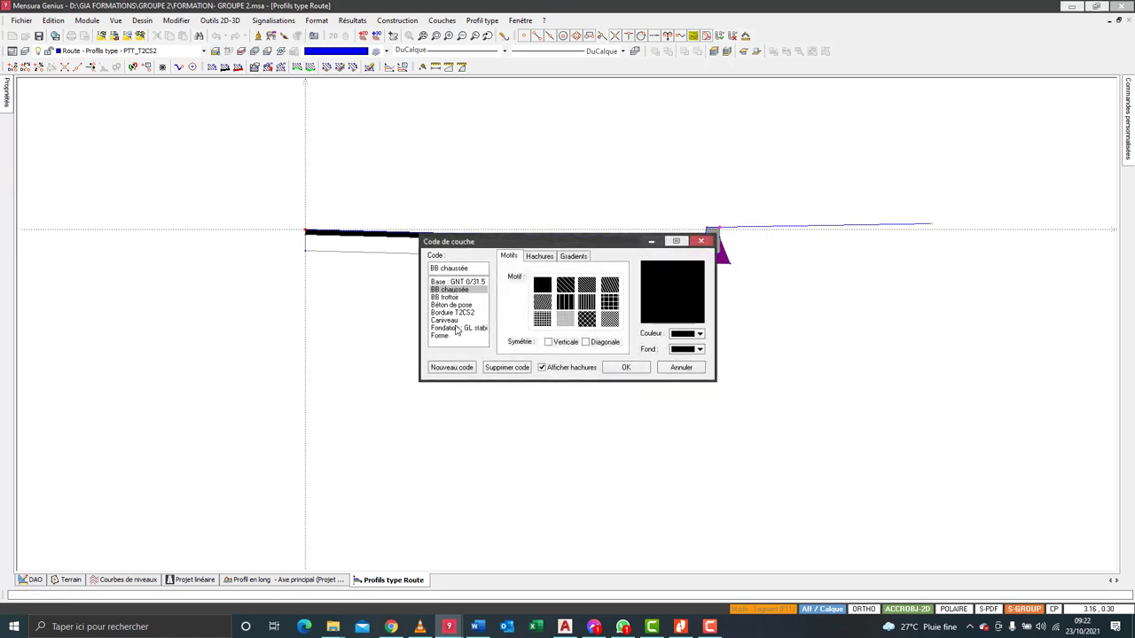
Assign the existing code Base : GNT 0/31.5 to the base course layer.
left_click(452, 283)
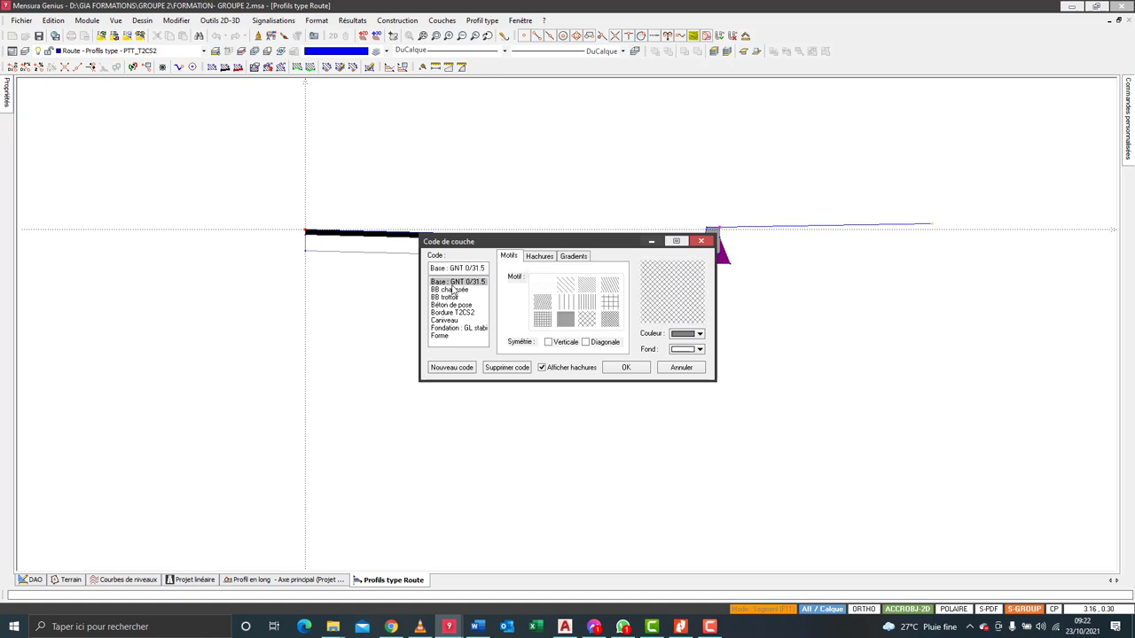
left_click(625, 367)
scroll(531, 230, "up", 1)
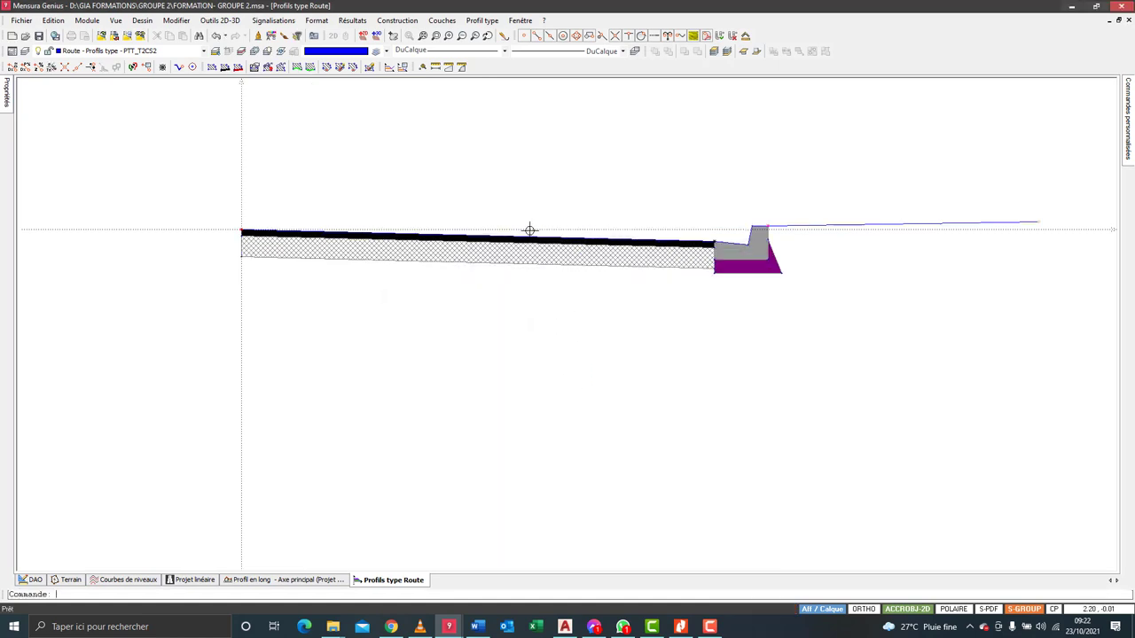
Add a Delta D - Delta Z point 0.2 m below the base course's lower axis corner, checking the foundation thickness in the Nitro Pro PDF.
scroll(442, 268, "down", 2)
left_click(397, 20)
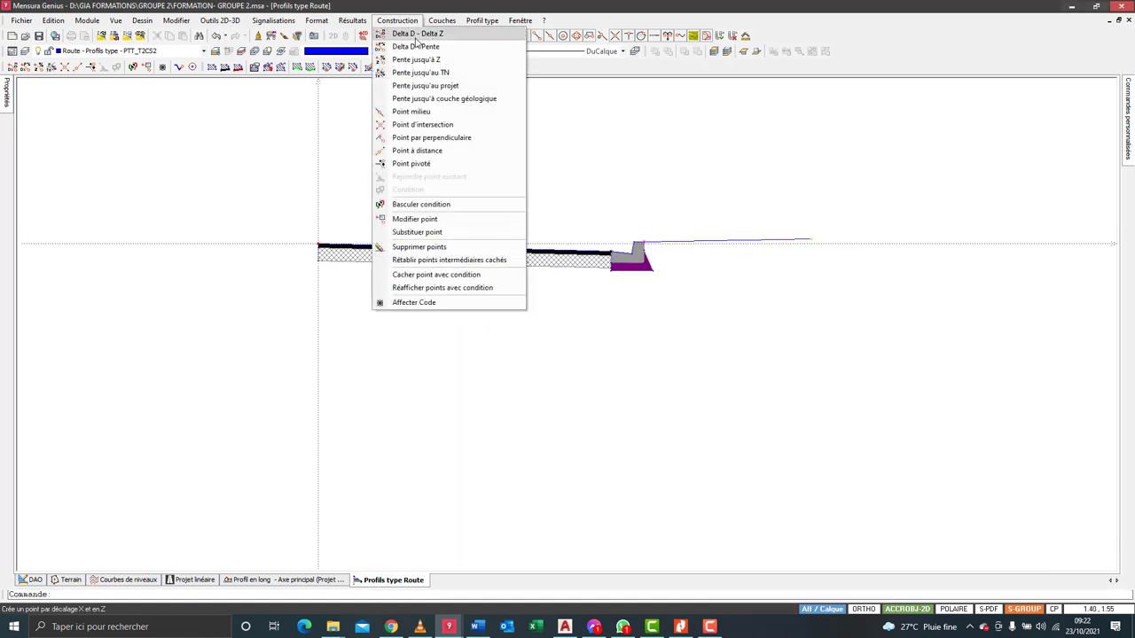
left_click(416, 32)
left_click(319, 250)
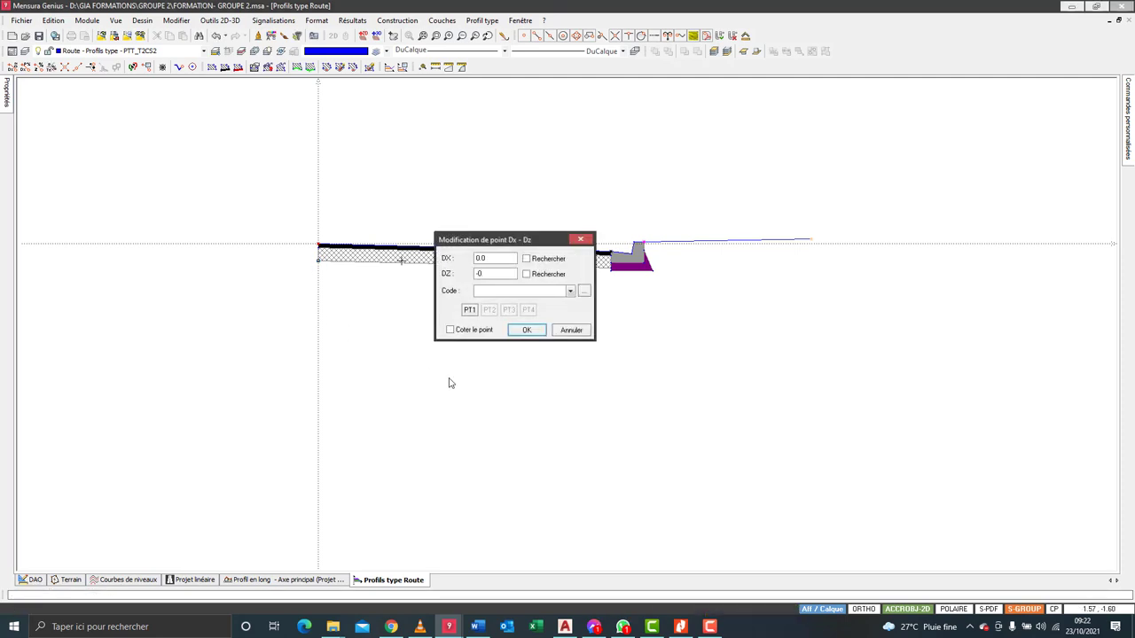
left_click(680, 627)
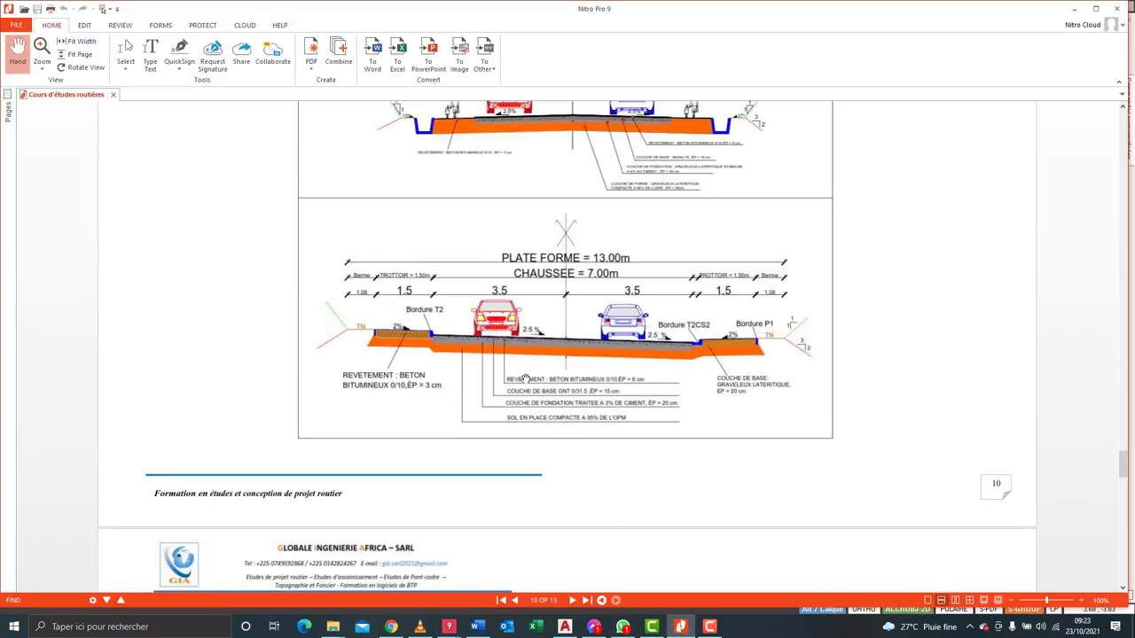
left_click(1073, 8)
left_click(526, 330)
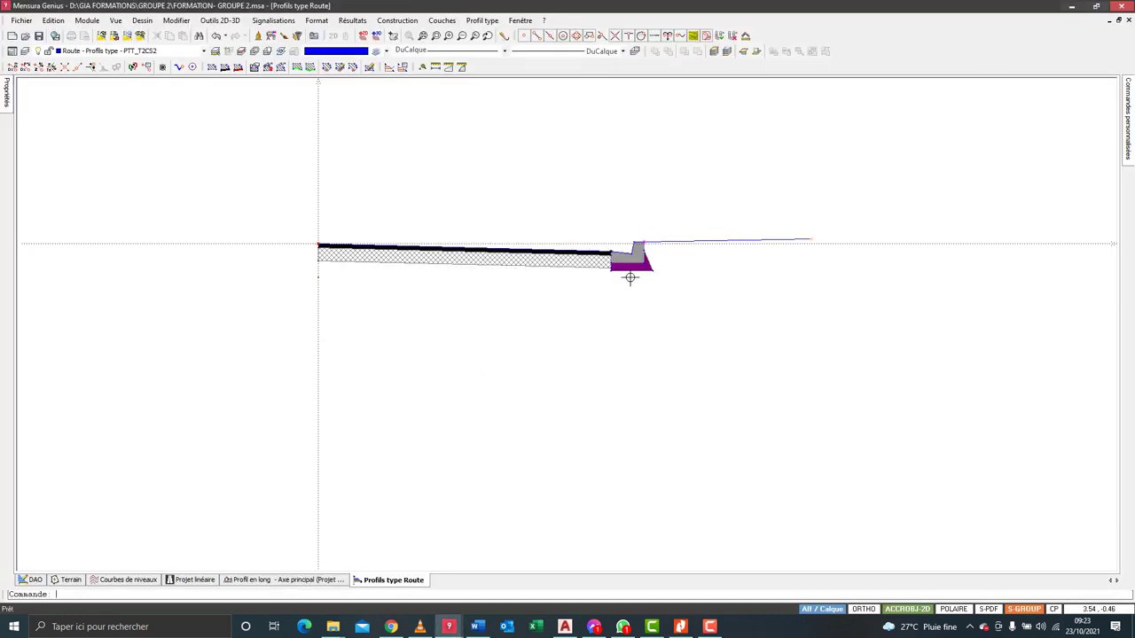
Add a Delta D - Delta Z point below the base course's lower outer corner with DX 0 and DZ -0.2.
scroll(612, 273, "up", 3)
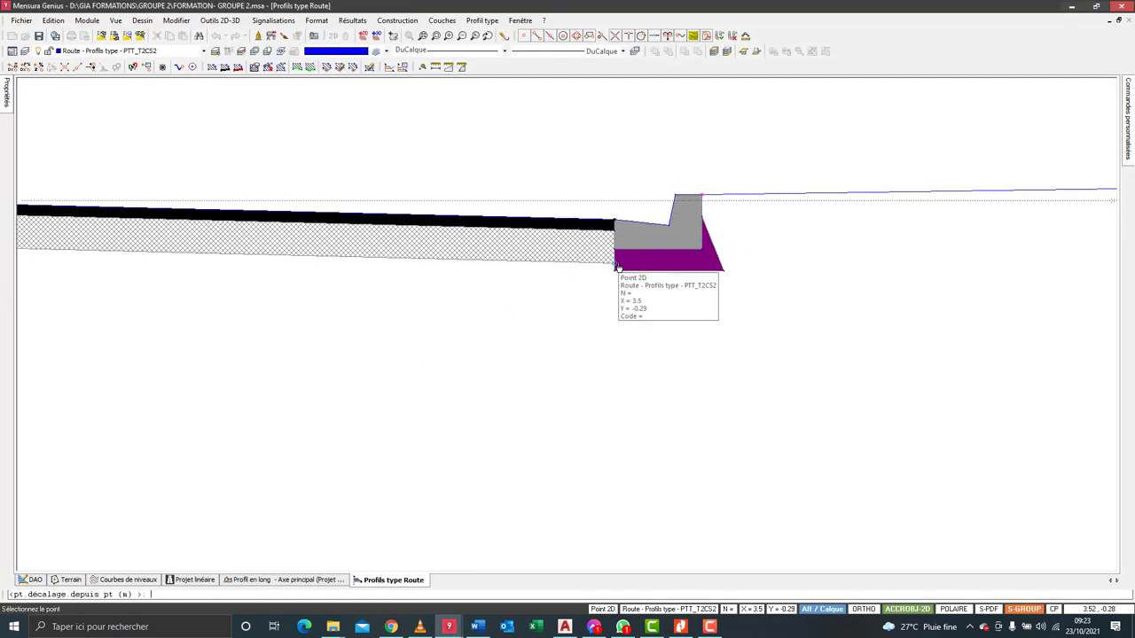
key("Escape")
right_click(582, 158)
left_click(621, 262)
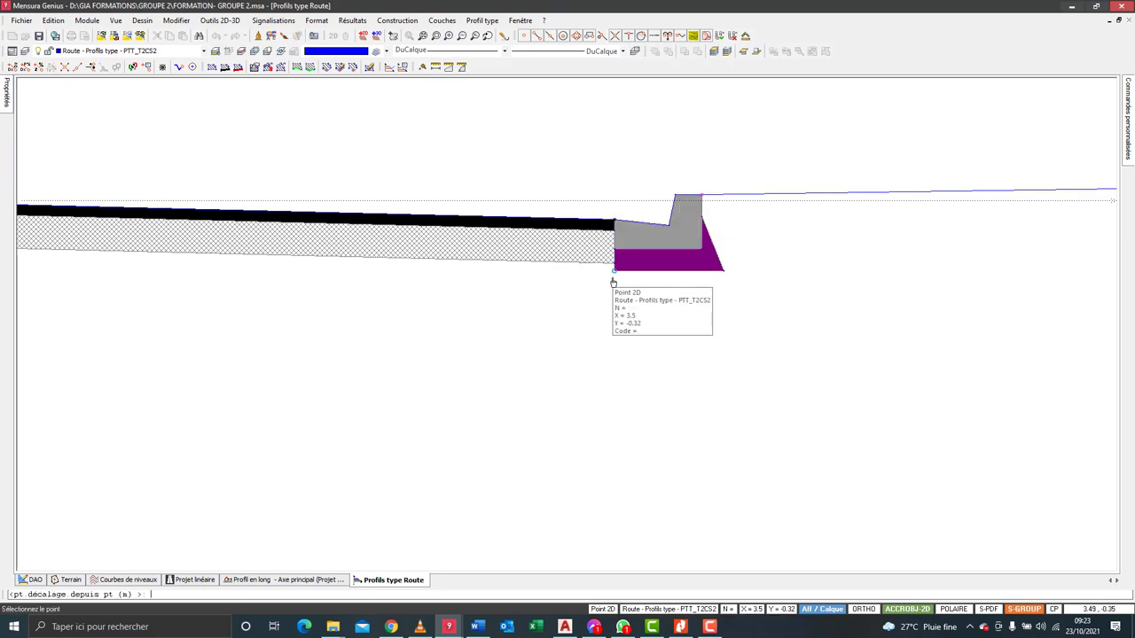
left_click(615, 271)
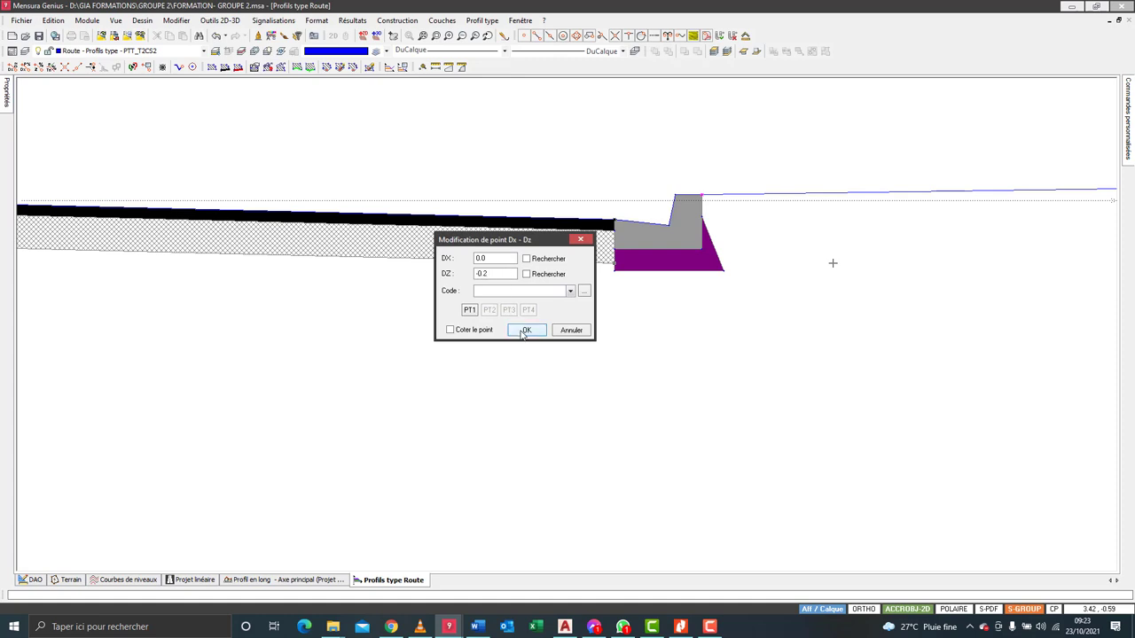
left_click(527, 330)
scroll(639, 310, "down", 2)
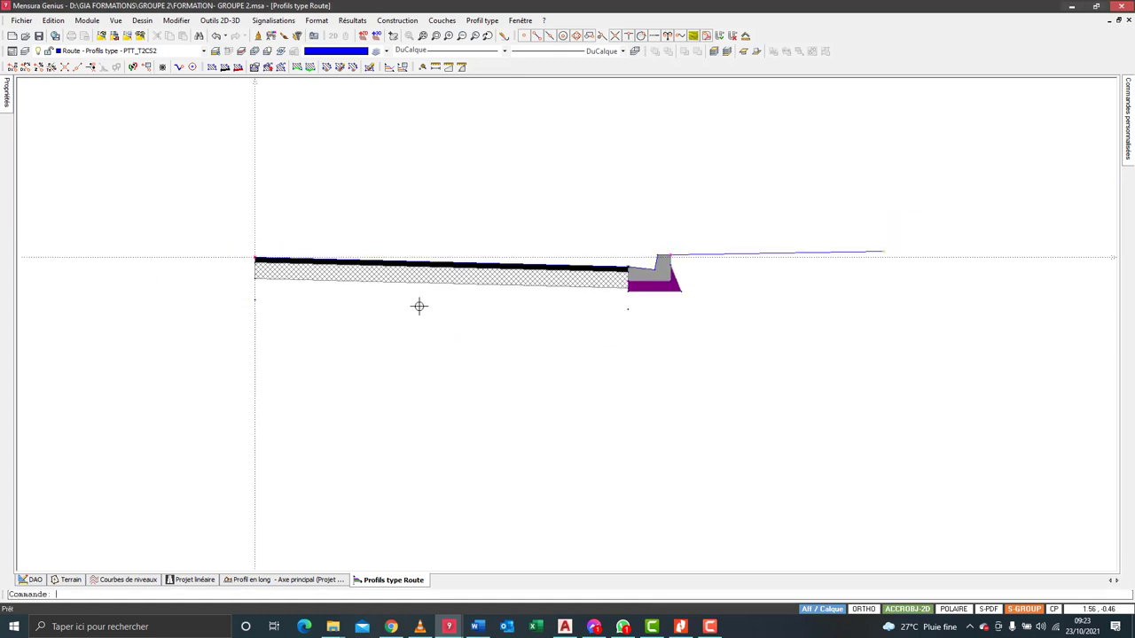
Add an intersection point where the line through the two lower foundation points meets the vertical of the curb's back face.
scroll(418, 306, "up", 1)
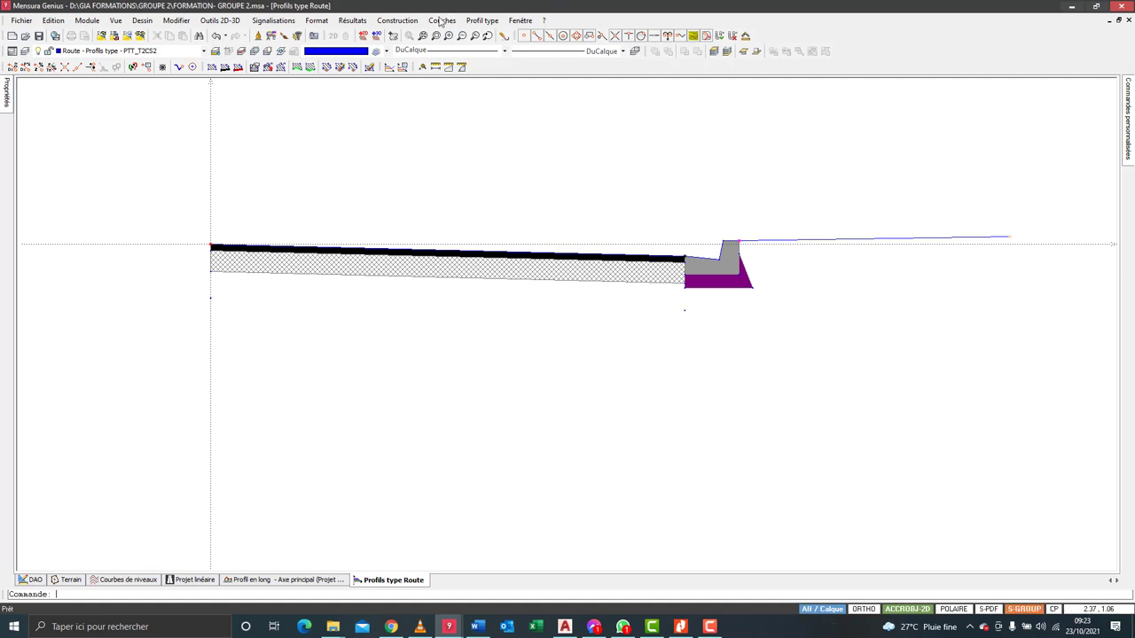
left_click(397, 19)
left_click(425, 122)
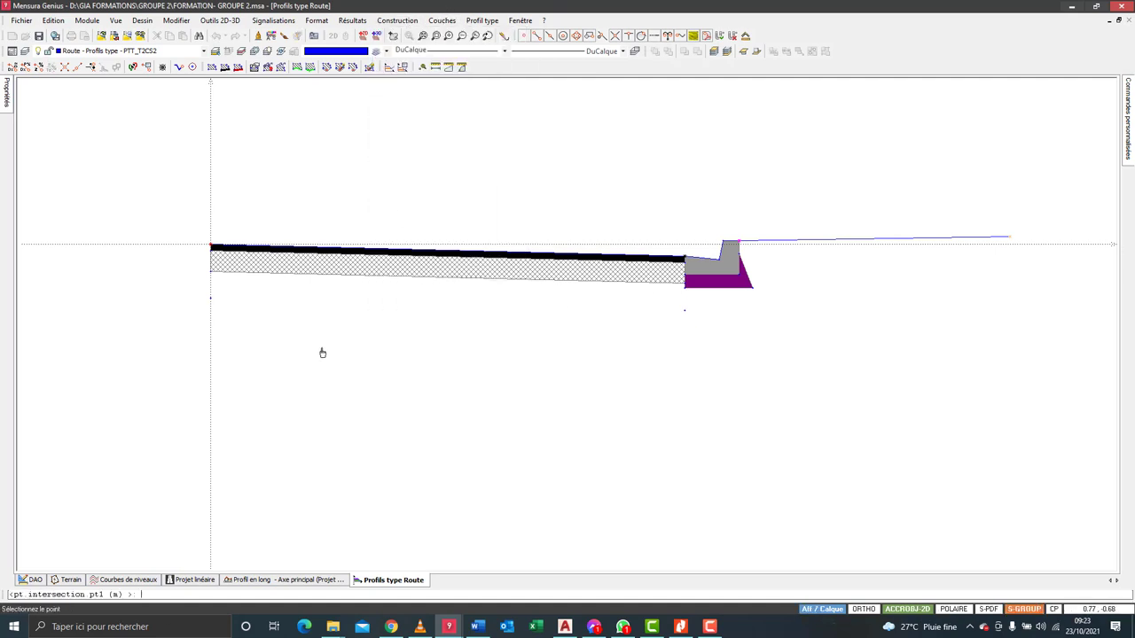
left_click(209, 297)
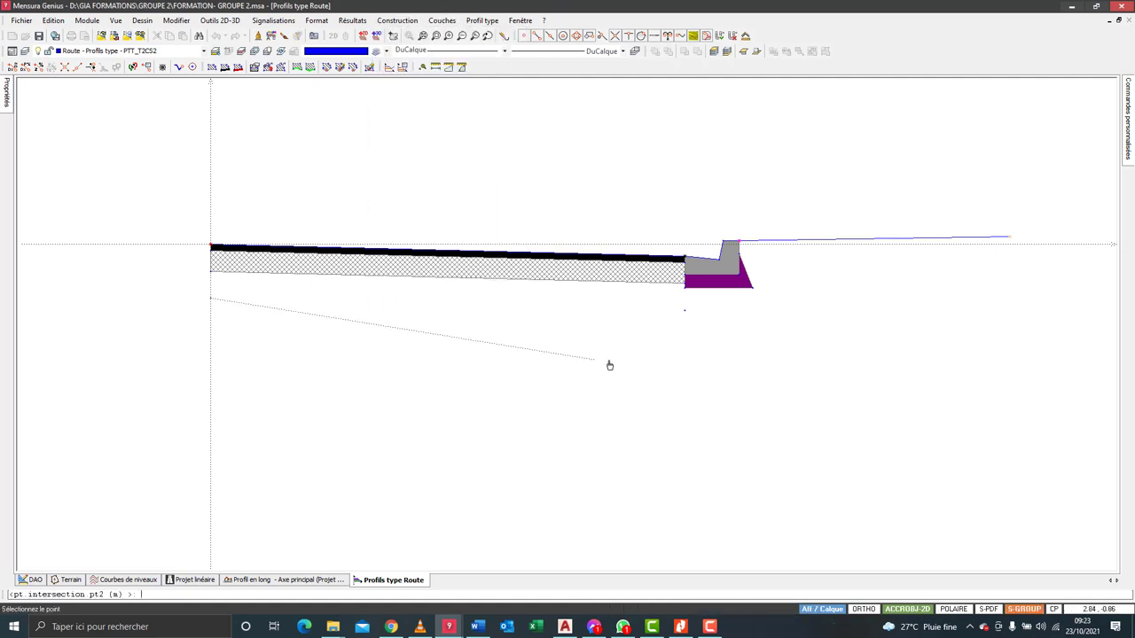
left_click(684, 311)
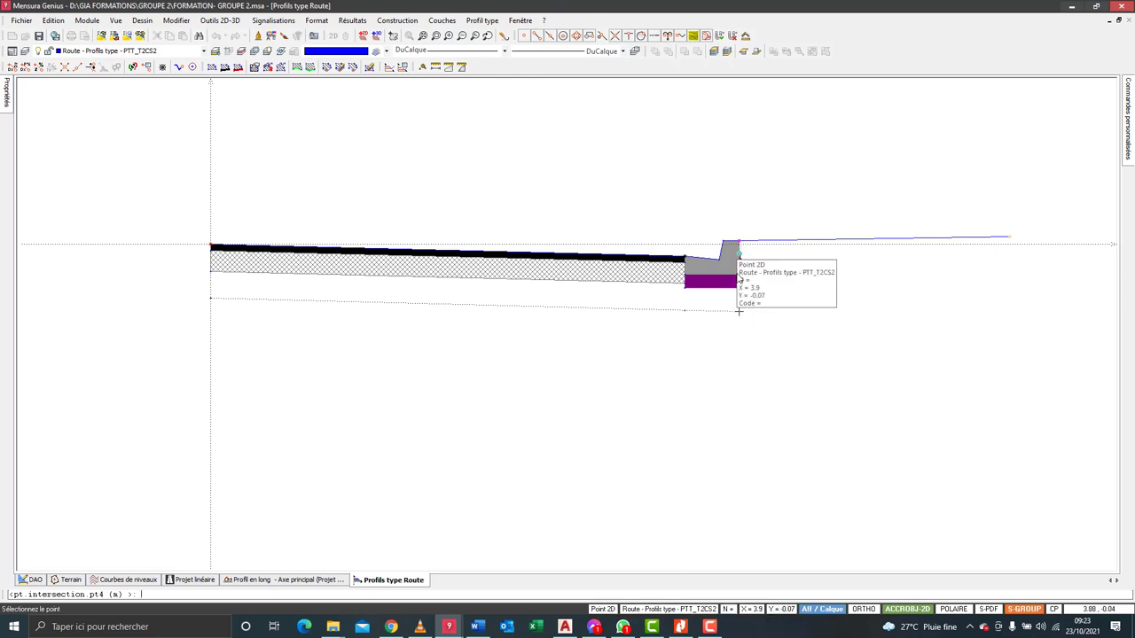
left_click(695, 291)
left_click(732, 286)
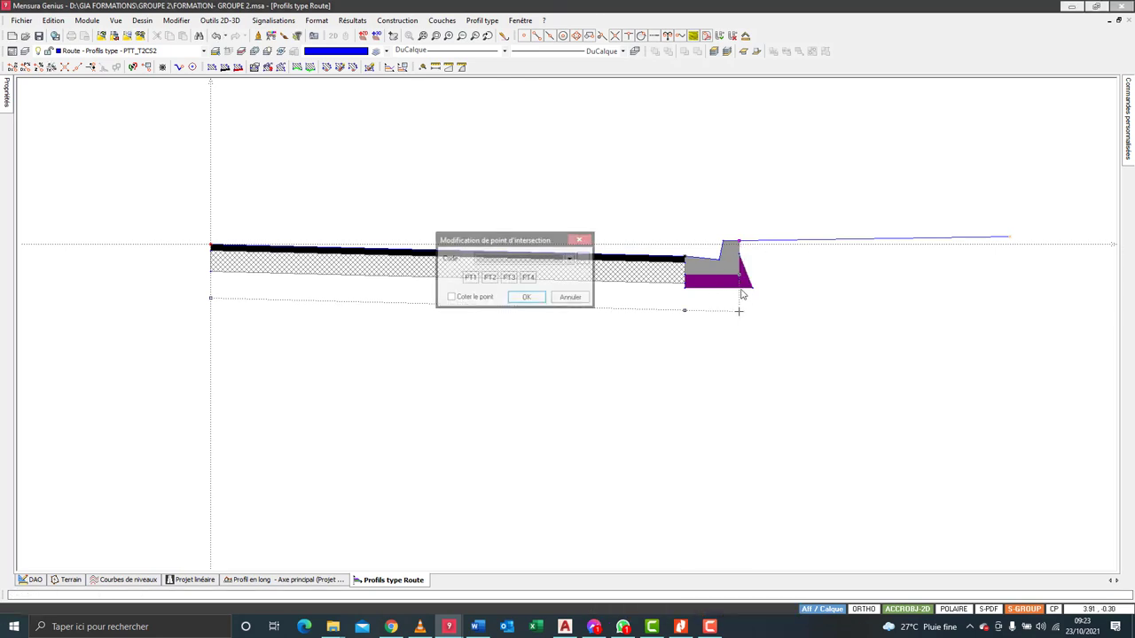
left_click(527, 297)
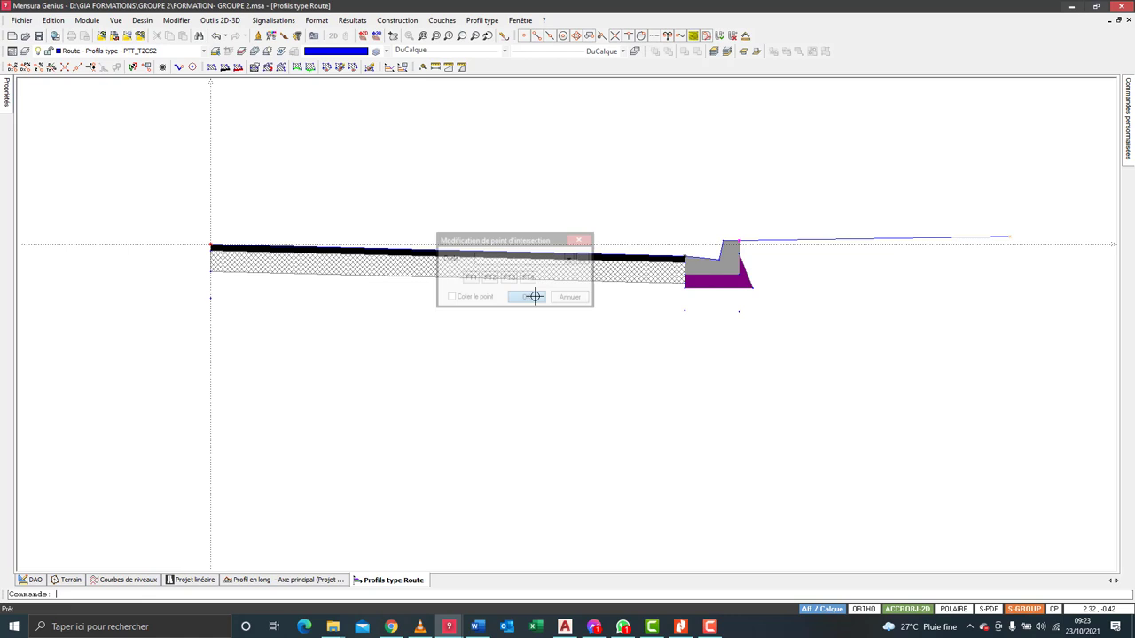
Add an intersection point where the underside of the curb's concrete bedding meets the vertical of the curb's back face.
right_click(608, 194)
left_click(639, 190)
scroll(745, 336, "up", 2)
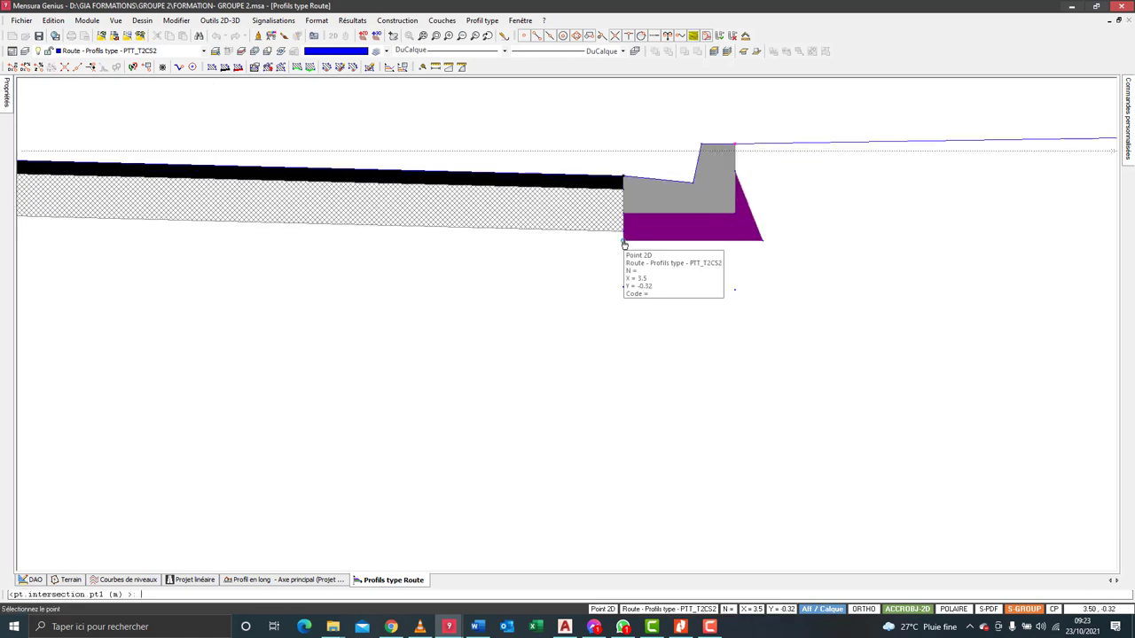
left_click(623, 240)
left_click(763, 245)
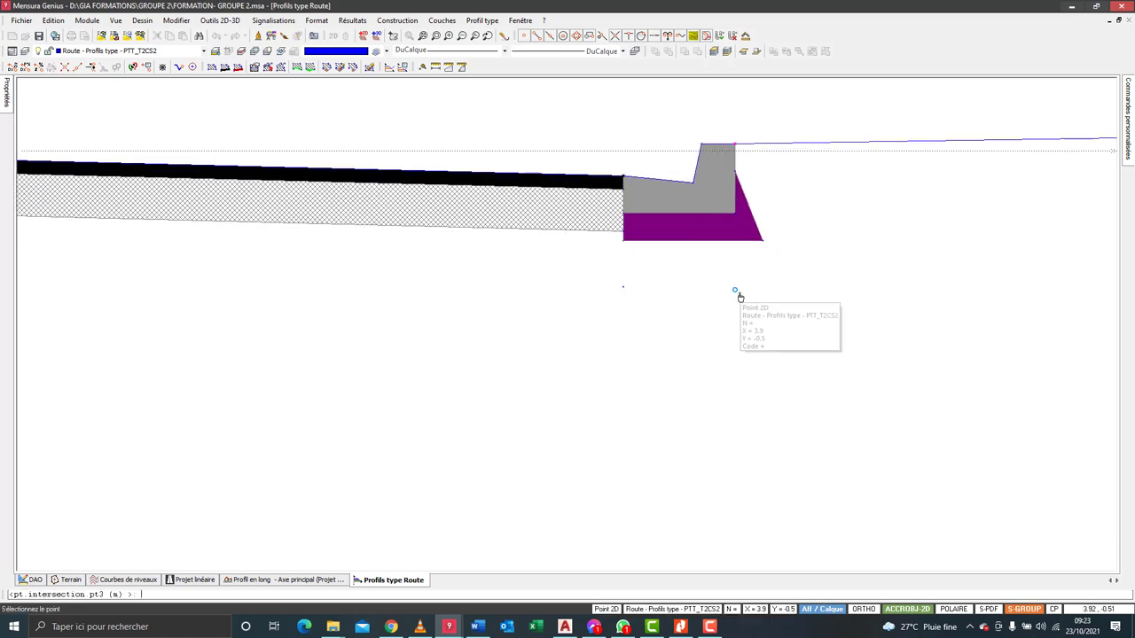
left_click(734, 289)
left_click(734, 216)
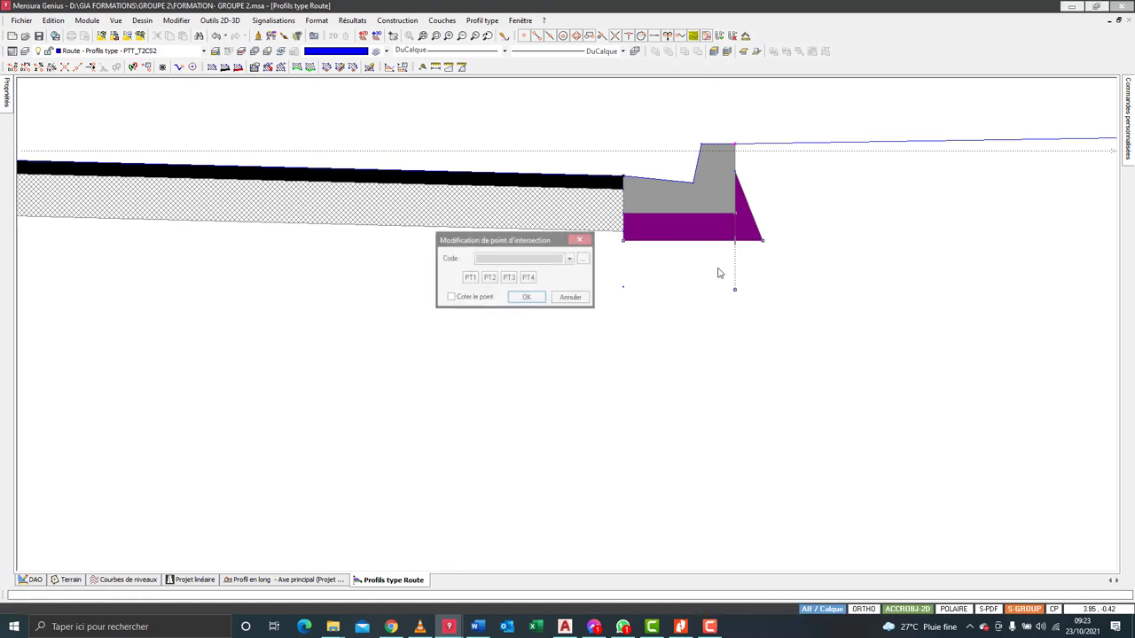
left_click(526, 297)
scroll(781, 348, "down", 2)
scroll(781, 347, "down", 1)
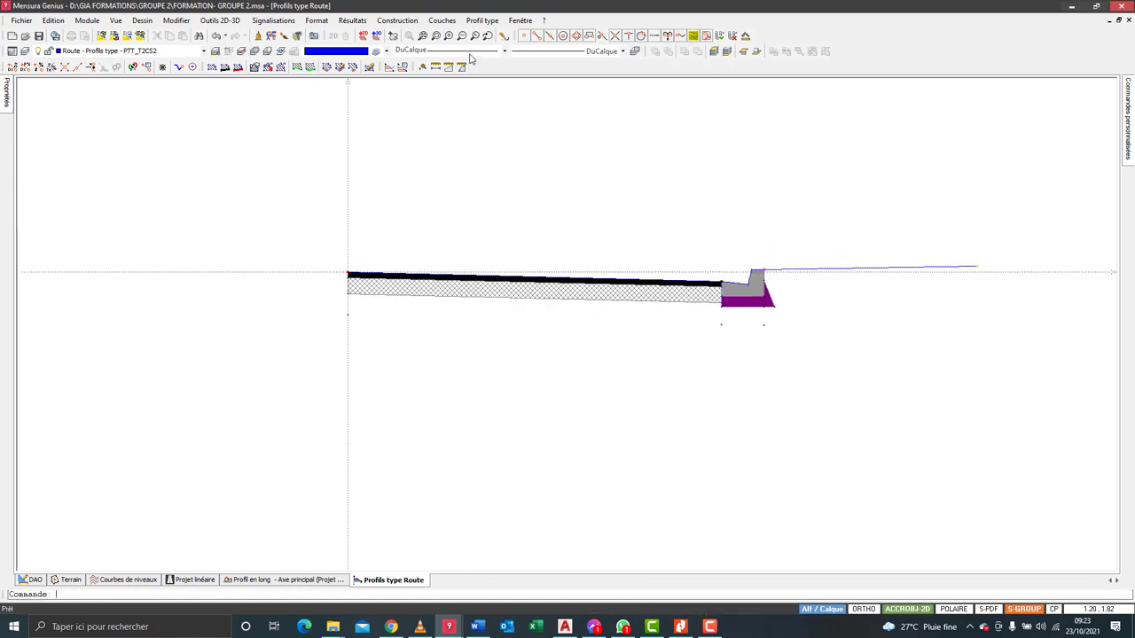
Outline the foundation layer through its three lower points, up the curb's back vertical, and back along the undersides of the bedding and base course.
left_click(441, 19)
key("Escape")
key("Return")
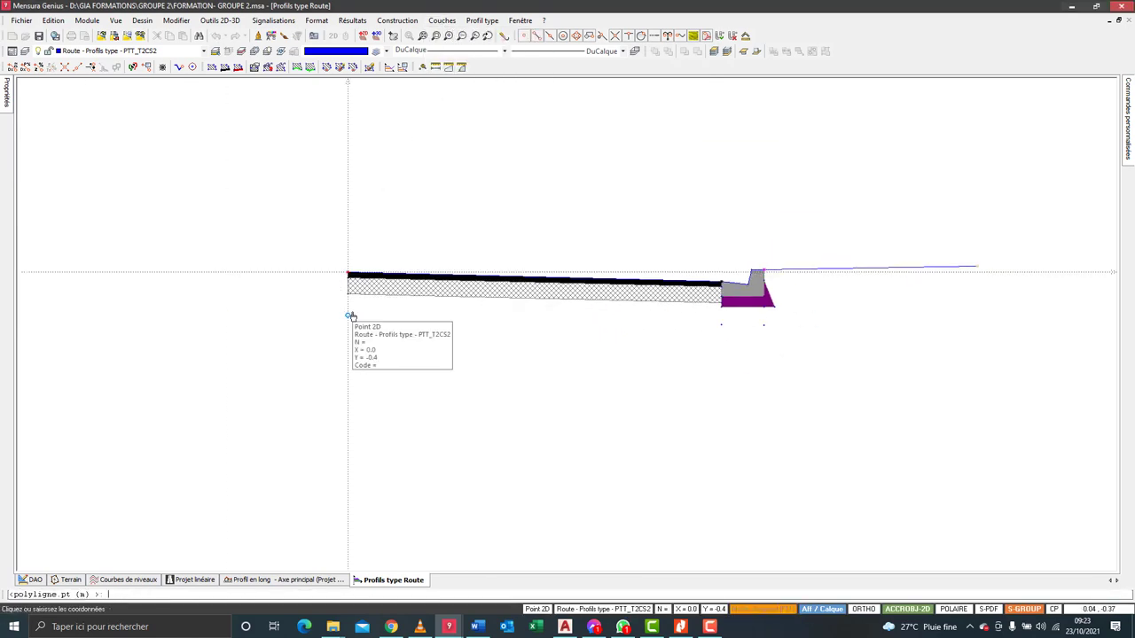
left_click(347, 315)
scroll(736, 344, "up", 1)
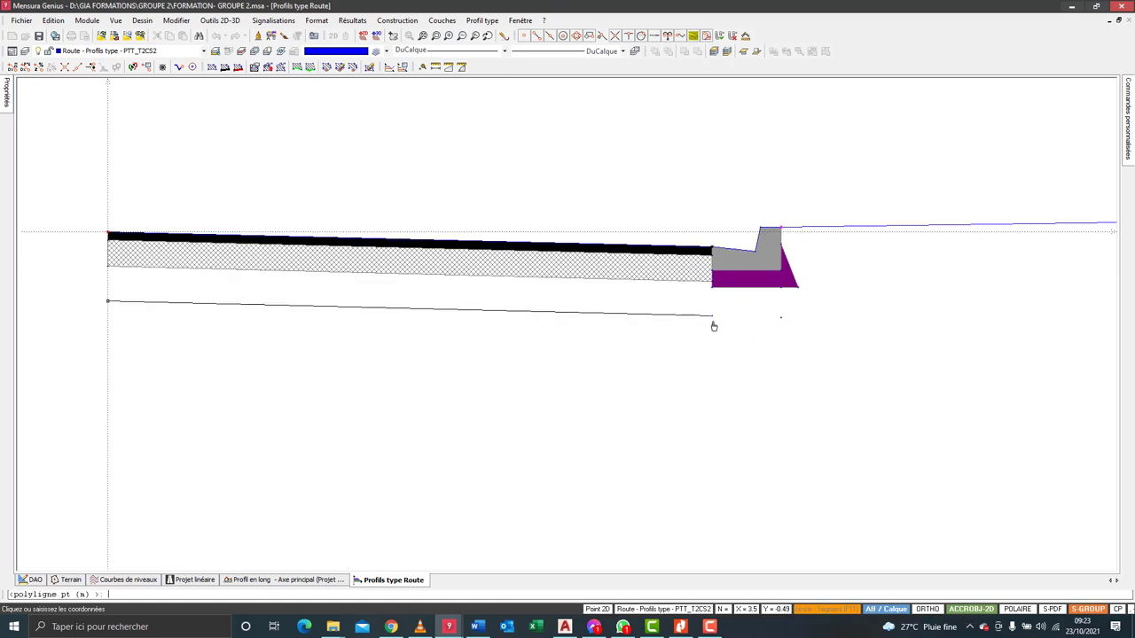
left_click(712, 323)
left_click(783, 327)
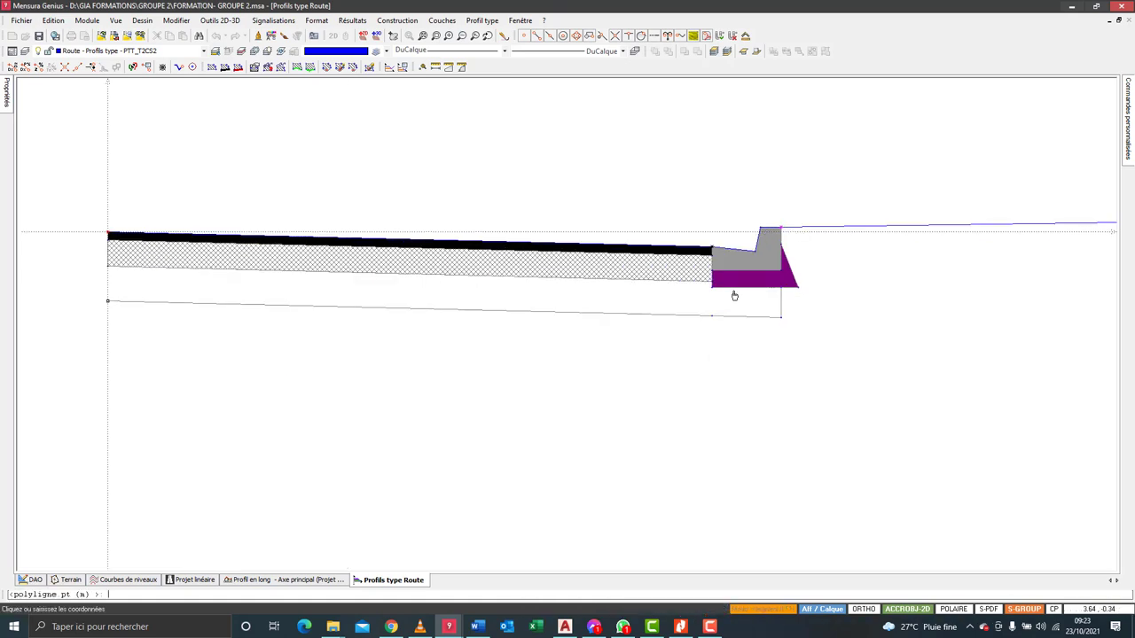
scroll(697, 292, "down", 1)
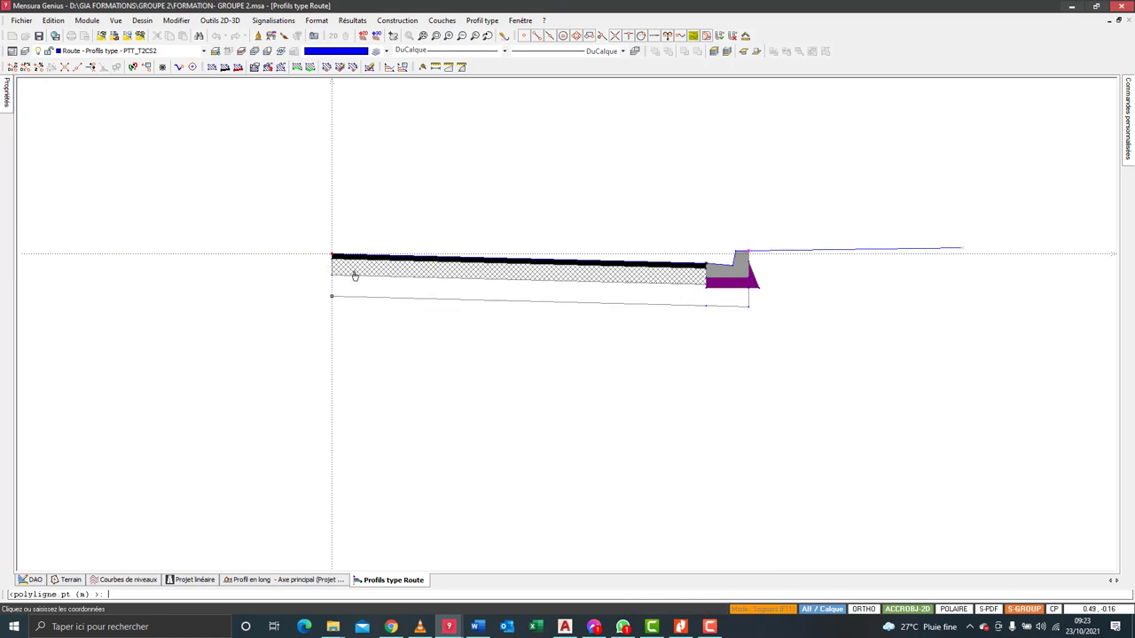
right_click(413, 335)
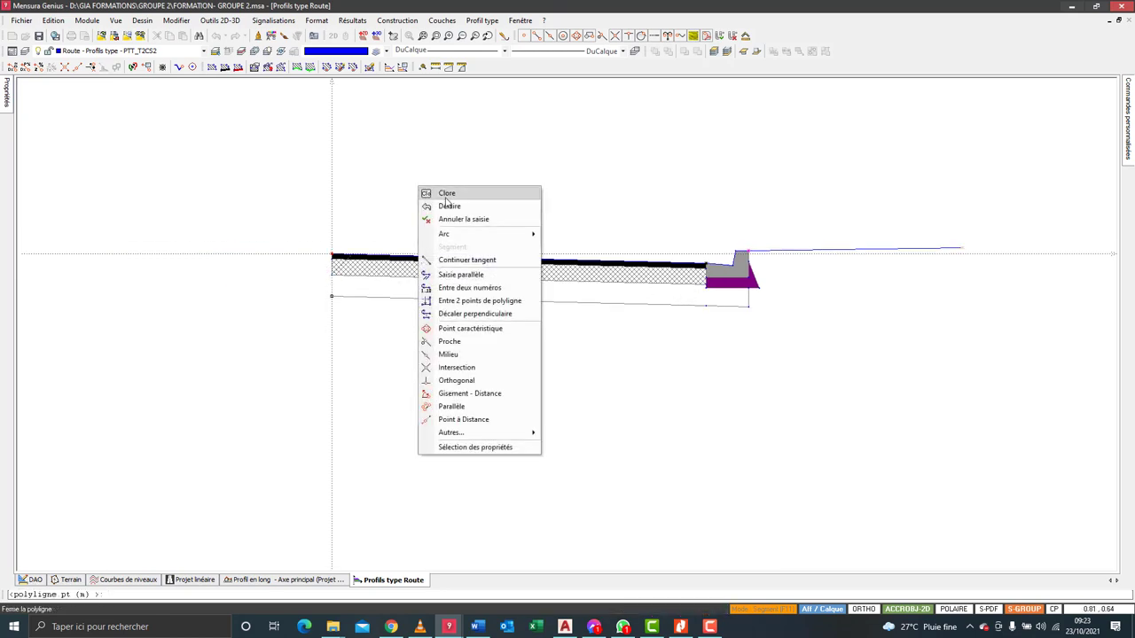
Close the foundation outline and assign it the existing layer code Fondation : GL stabi.
key("Return")
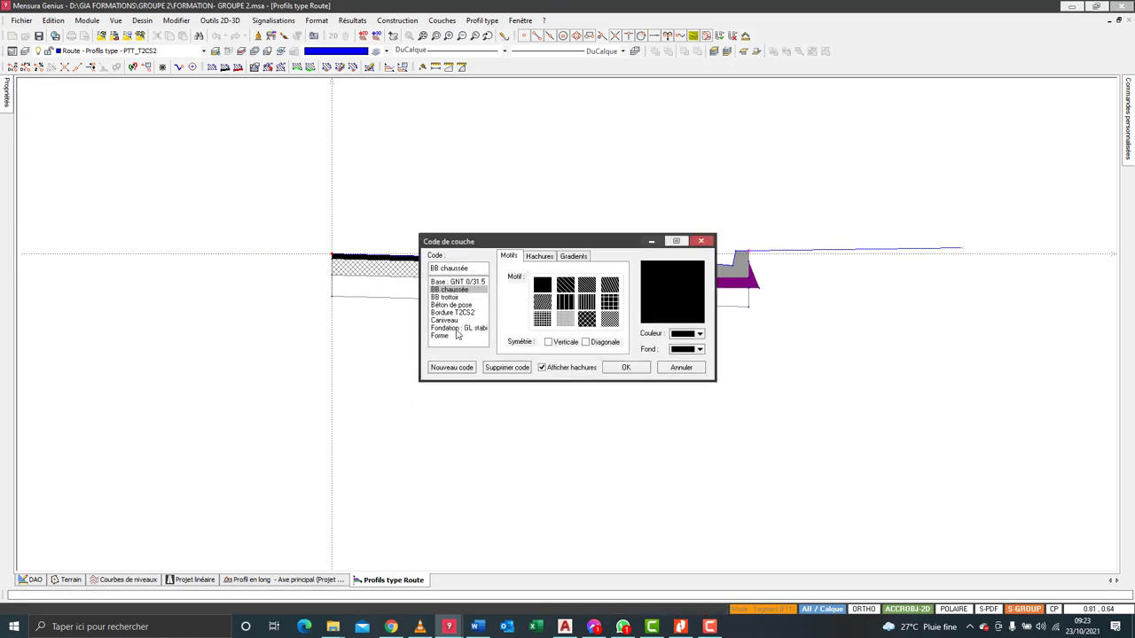
left_click(456, 329)
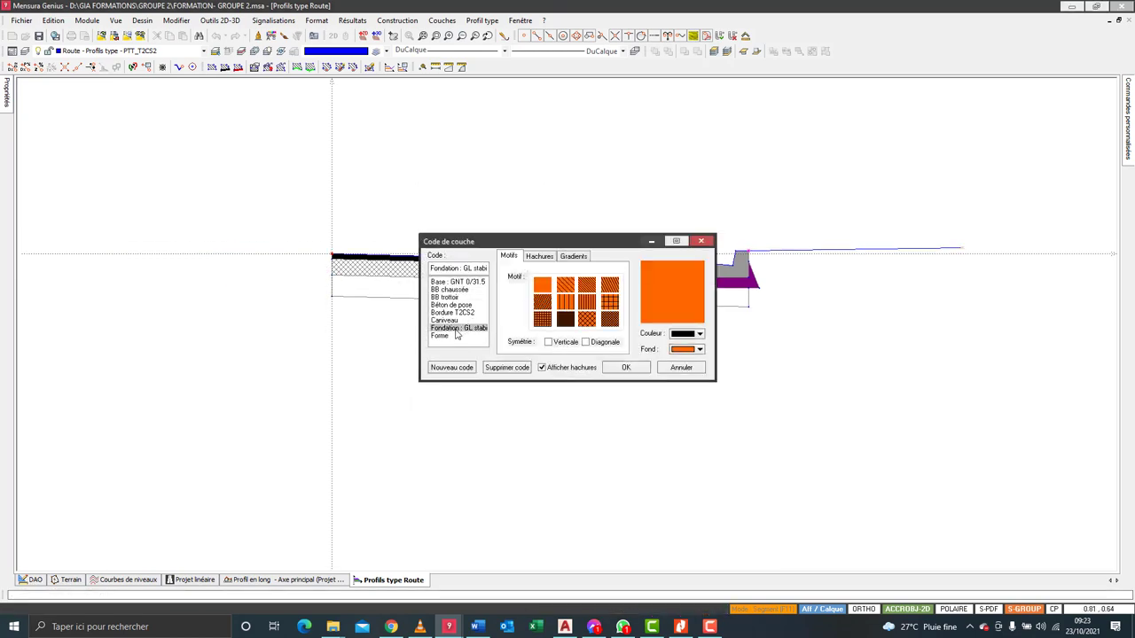
left_click(614, 369)
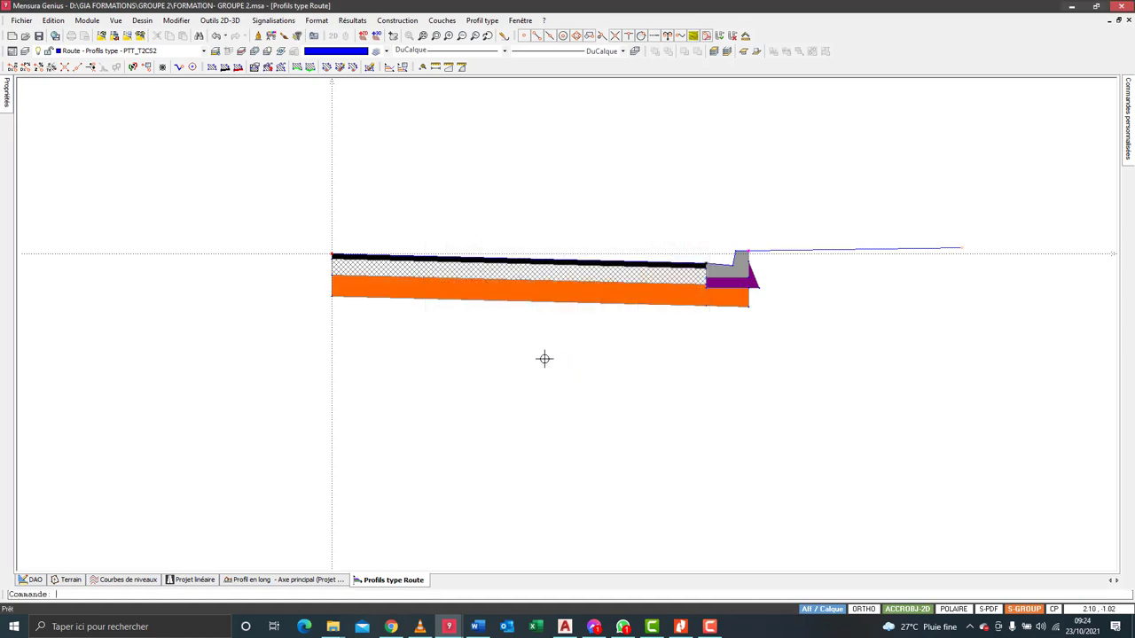
Review the completed layers, check the typical road cross-section in the Nitro Pro PDF, and return to Mensura Genius.
scroll(545, 357, "down", 3)
scroll(598, 345, "up", 3)
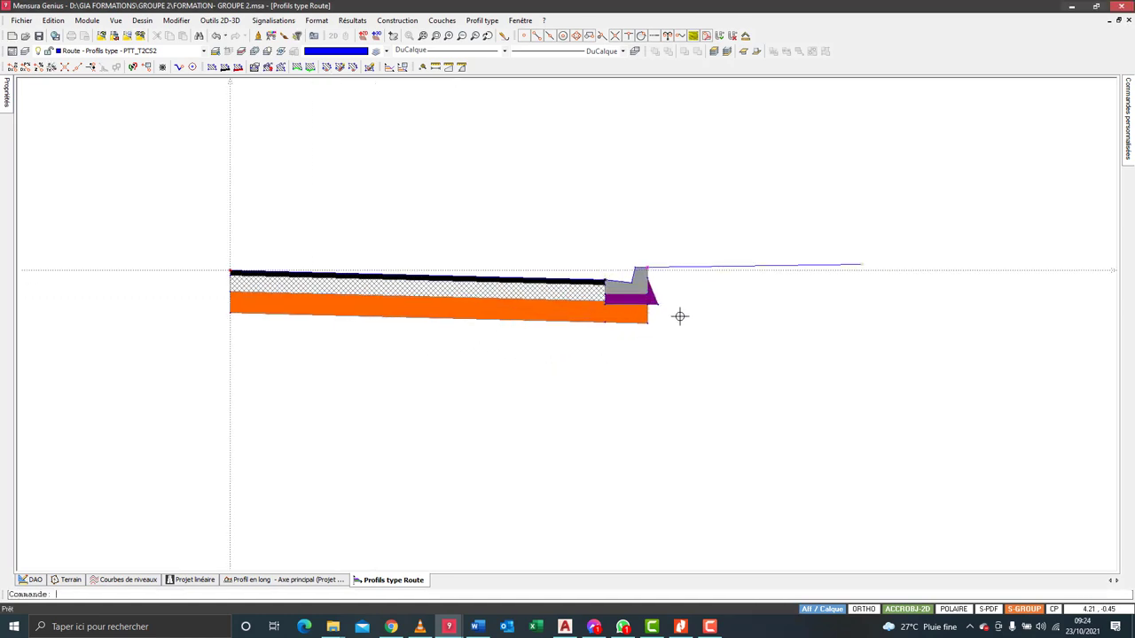
scroll(679, 314, "down", 2)
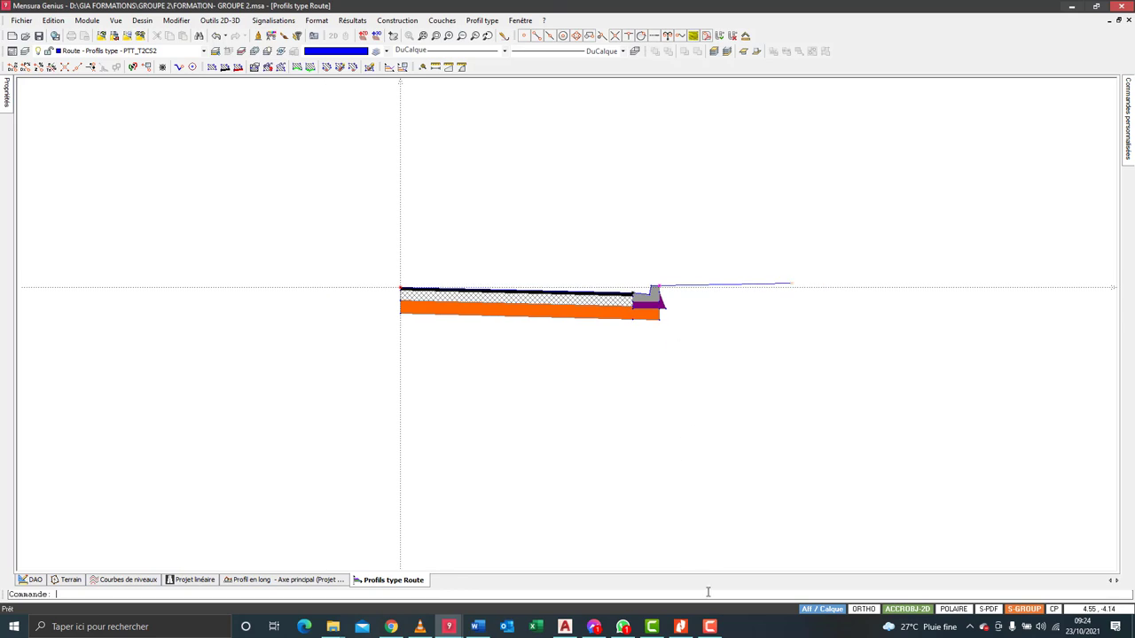
left_click(682, 628)
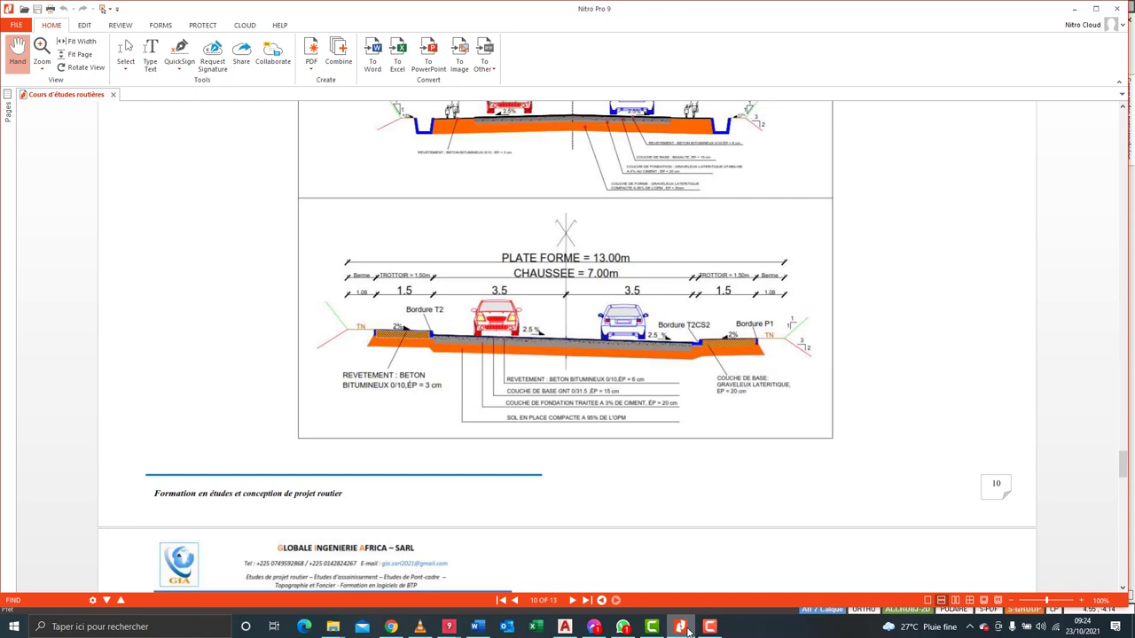
left_click(683, 628)
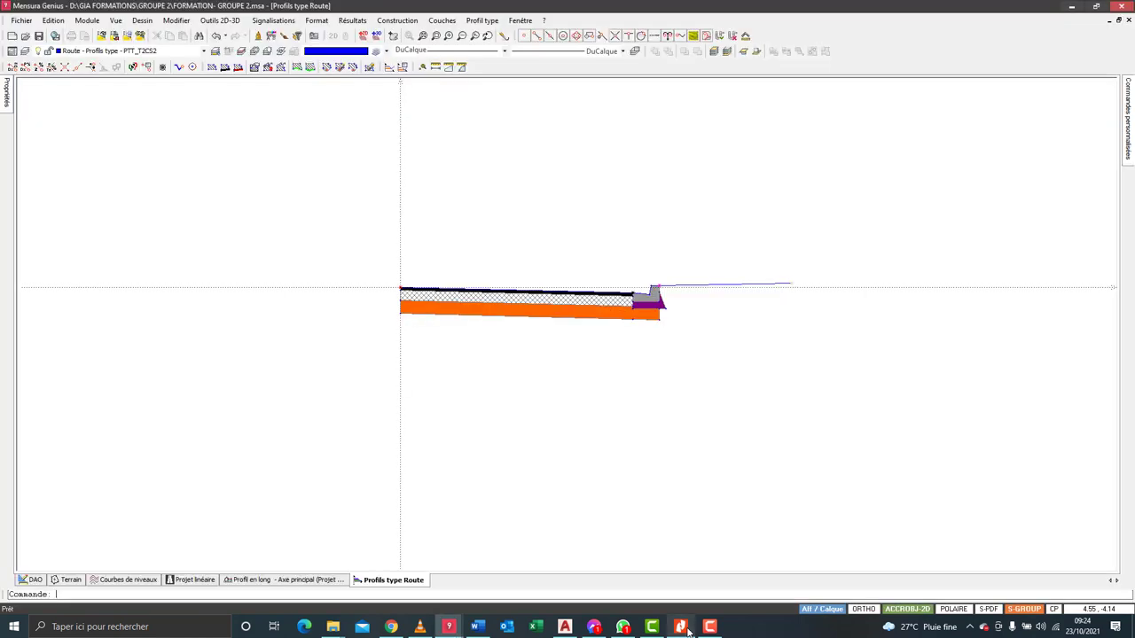